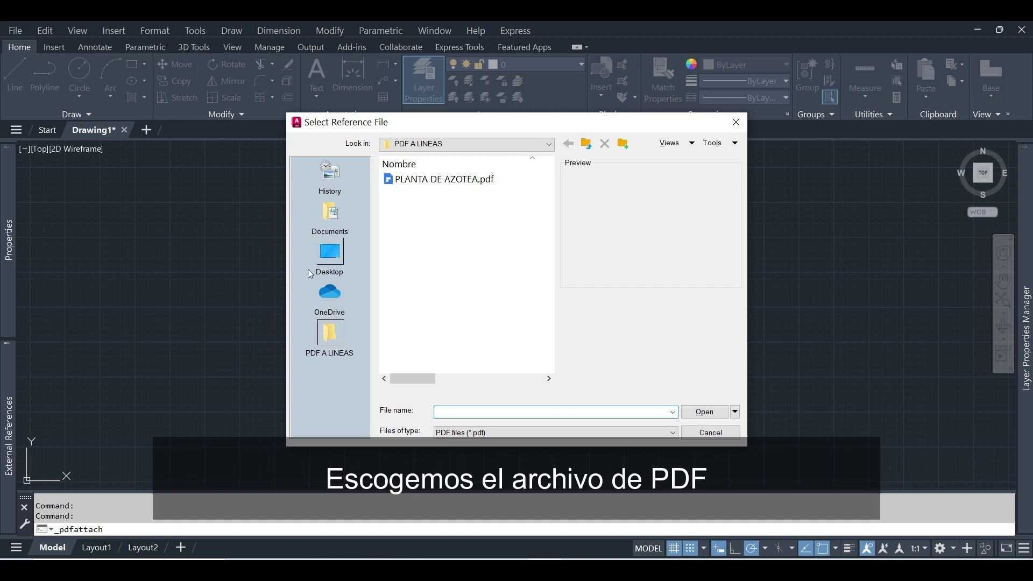
- Attach page 1 of PLANTA DE AZOTEA.pdf as an underlay at 0,0,0 with scale 1, rotation 0 and a relative path
left_click(468, 183)
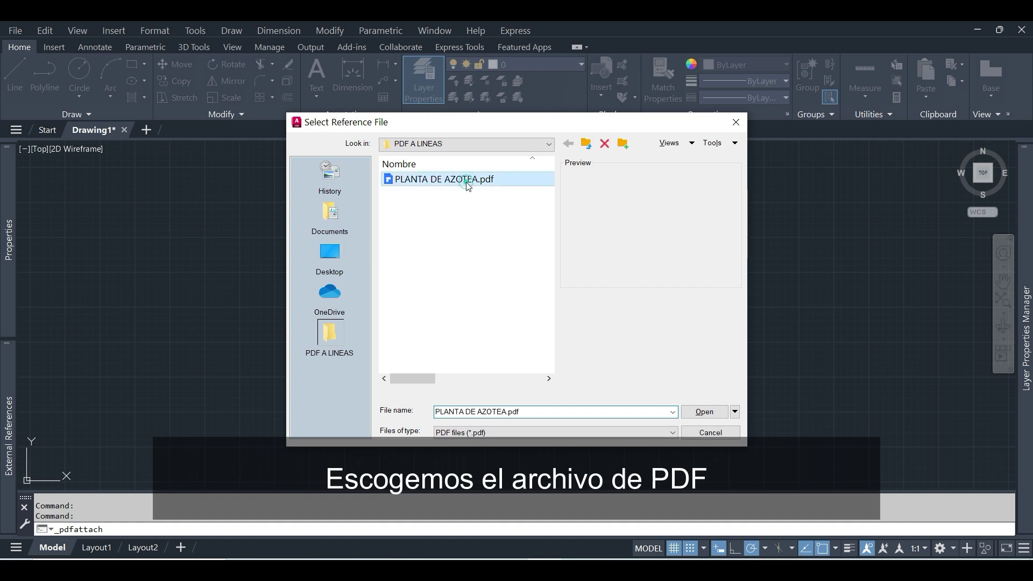
left_click(706, 412)
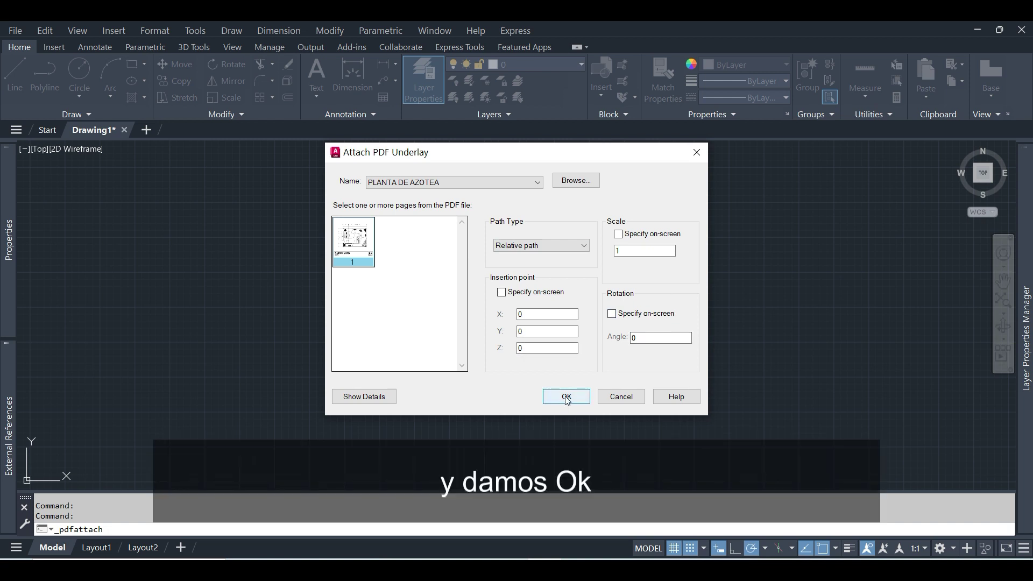
left_click(566, 397)
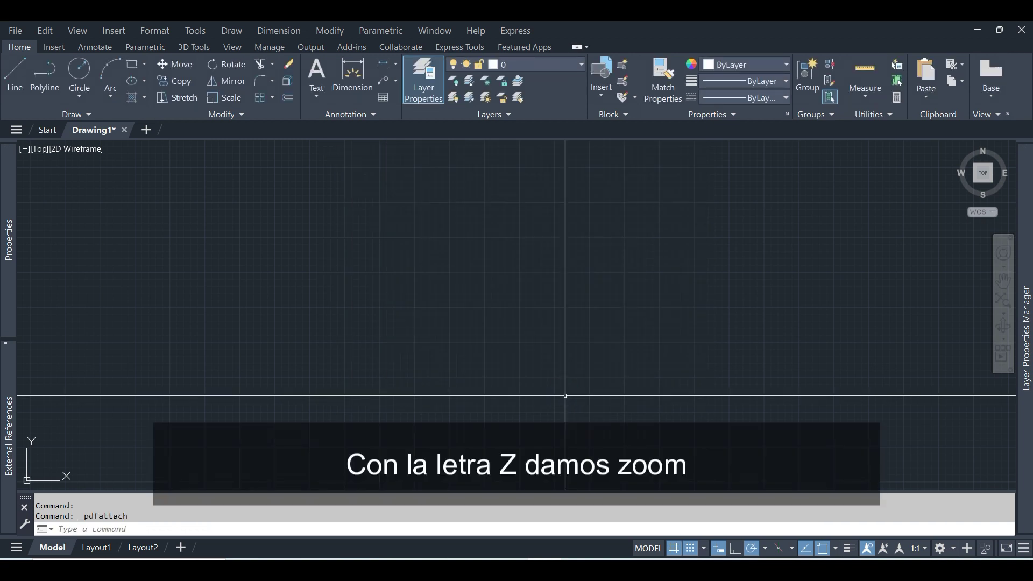
key("Return")
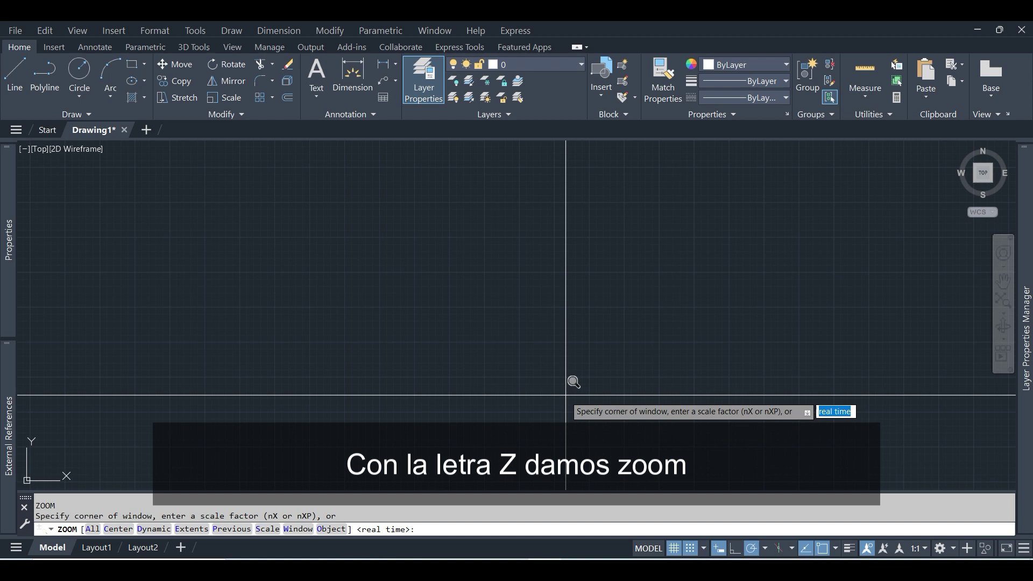
type("E")
key("Return")
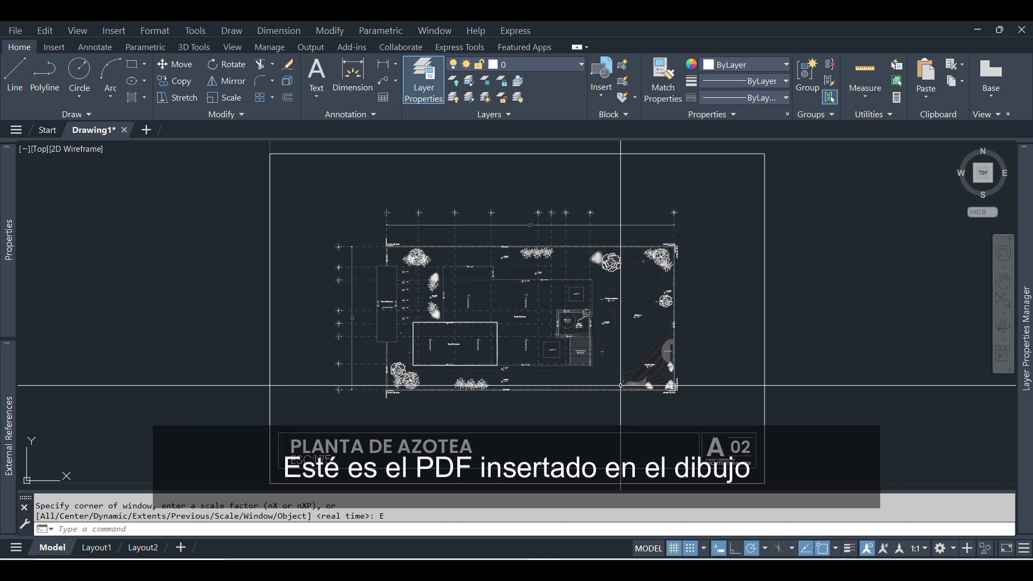
left_click(604, 391)
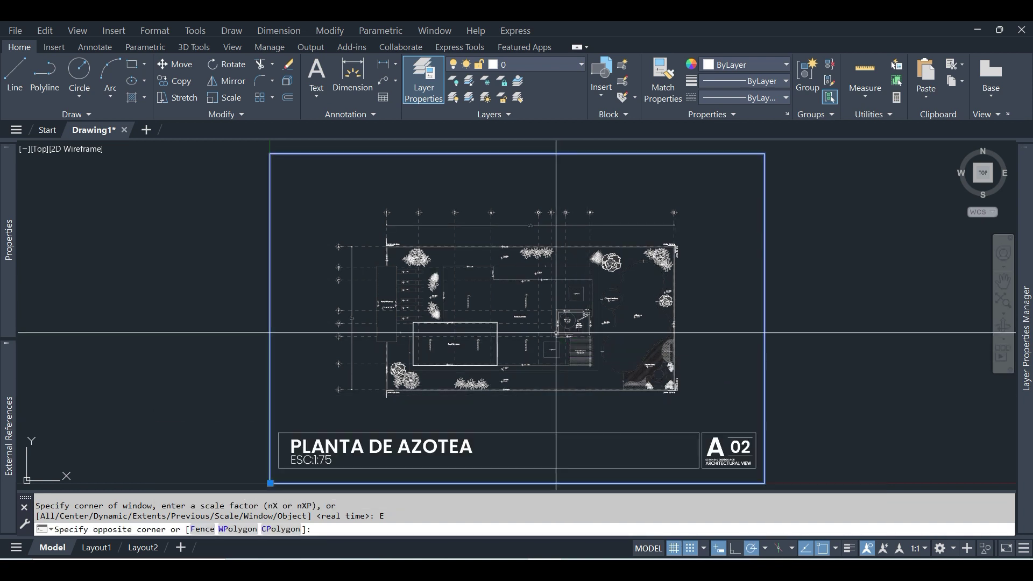
left_click(734, 319)
left_click(608, 373)
left_click(688, 192)
left_click(502, 339)
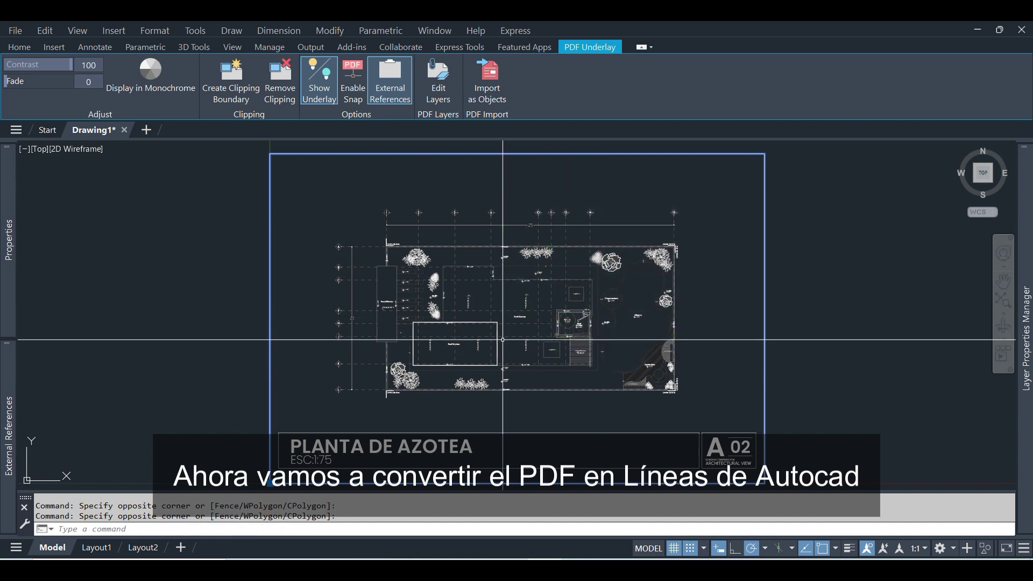
key("Escape")
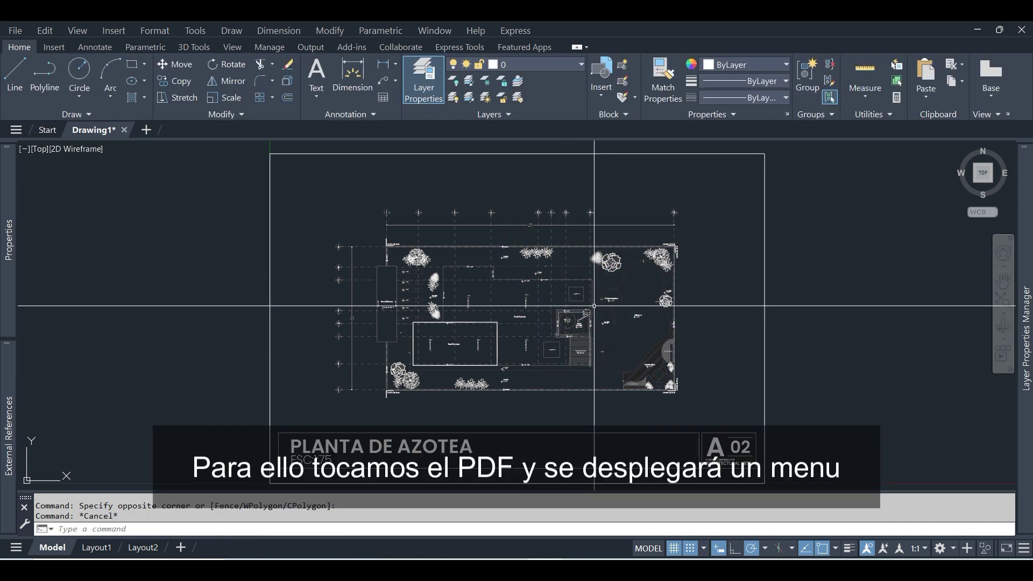
- Import all of the PDF underlay's content as drawing objects, choosing to keep the underlay attached
left_click(796, 260)
left_click(701, 312)
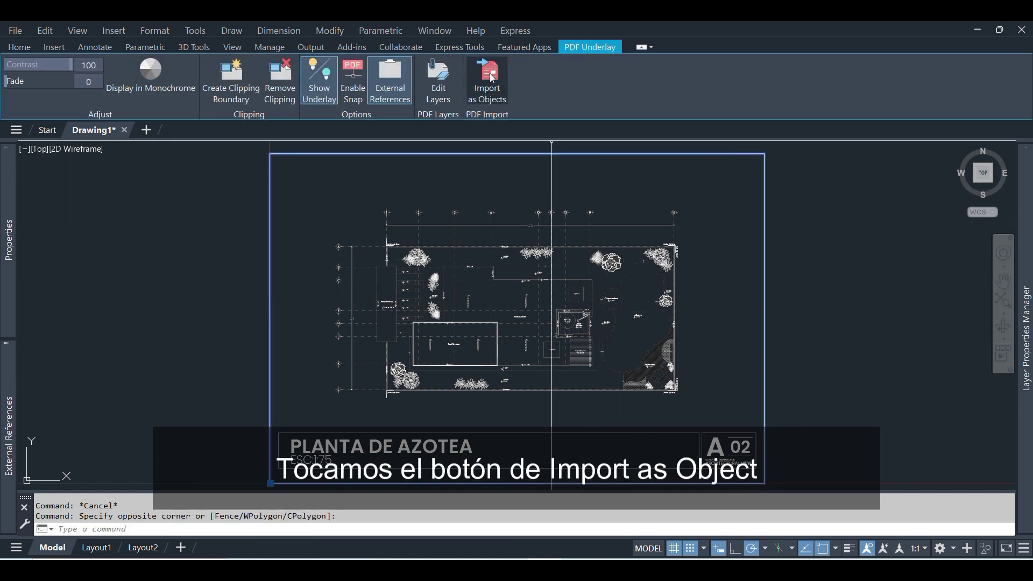
left_click(491, 78)
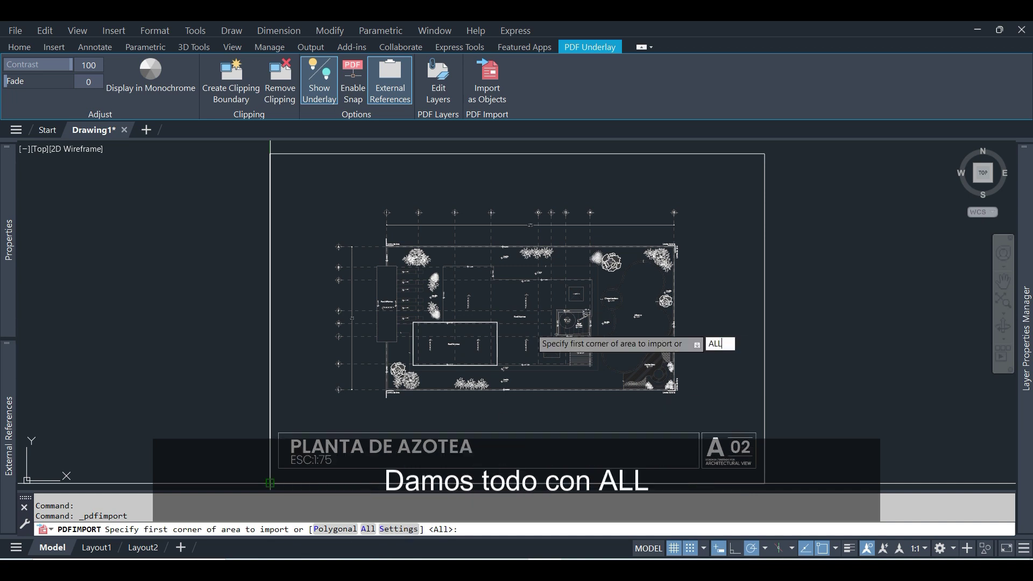
key("Return")
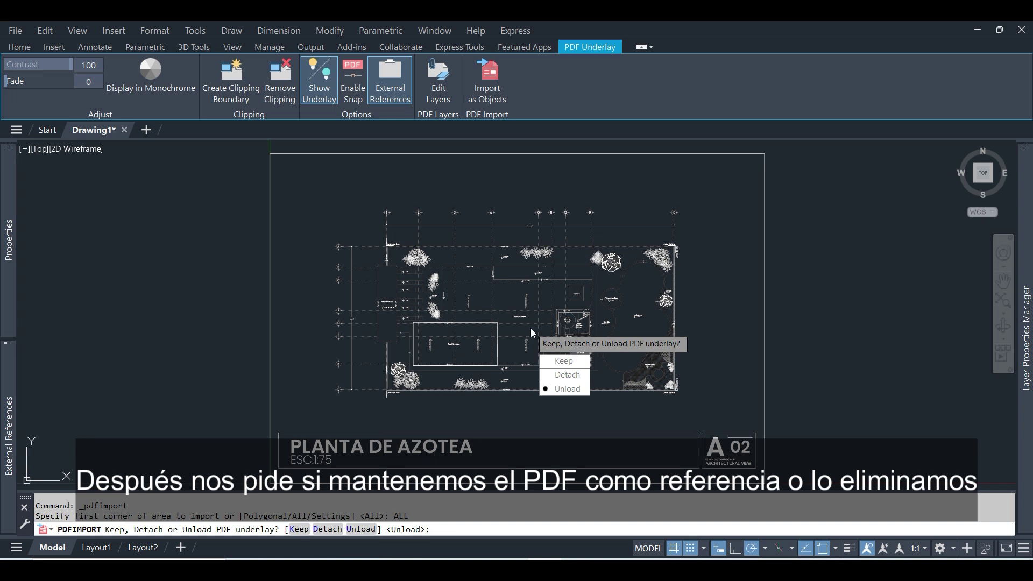
left_click(558, 365)
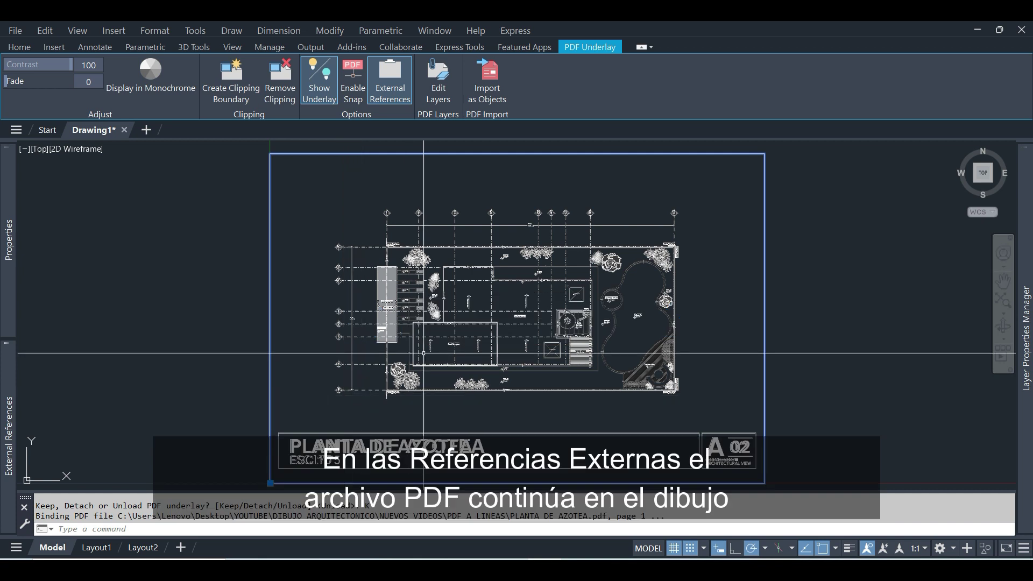
- Move the PDF underlay horizontally about 1 unit to the right with ortho on, placing it beside the imported plan
mouse_move(8, 414)
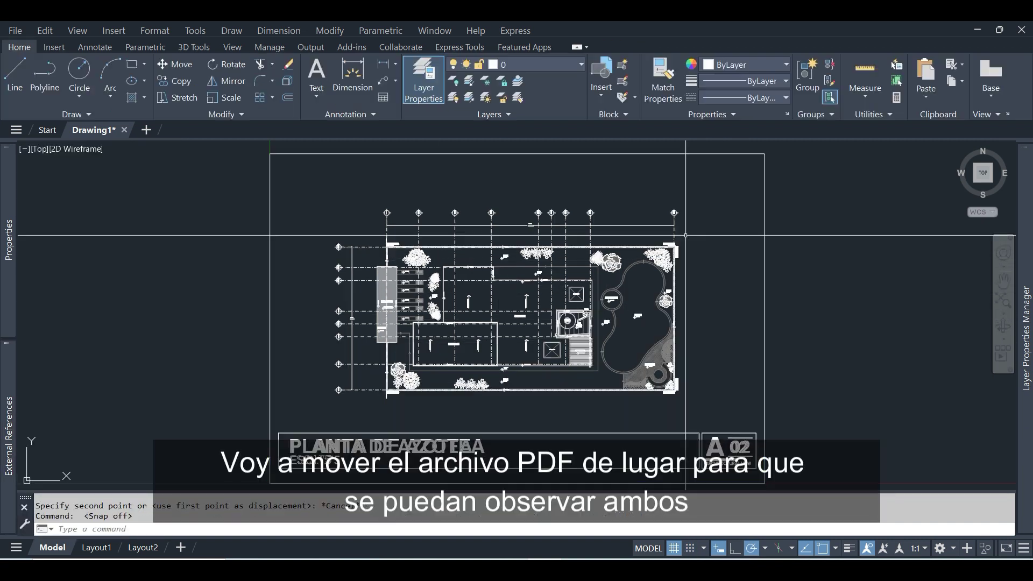
key("Return")
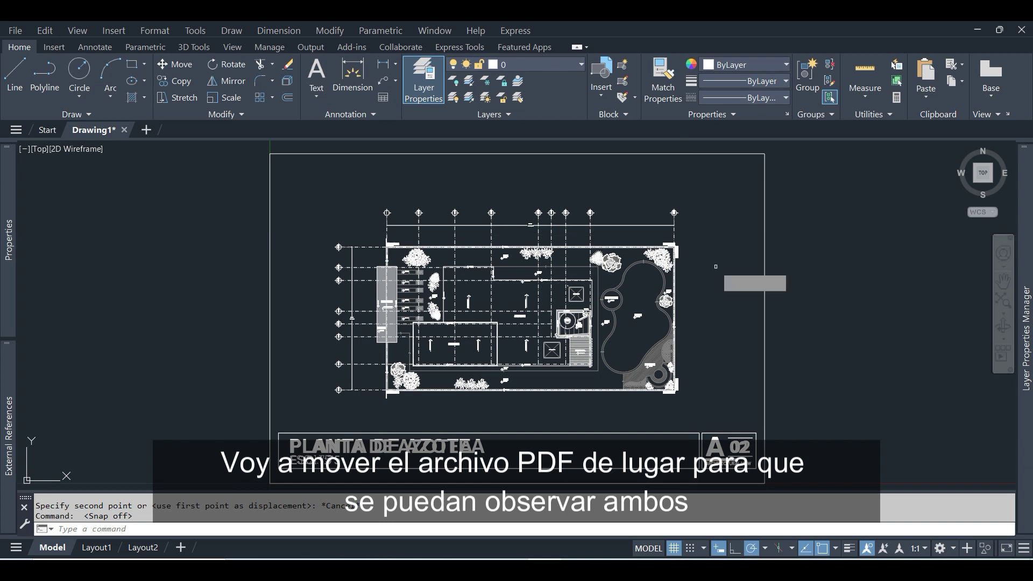
left_click(730, 215)
key("Return")
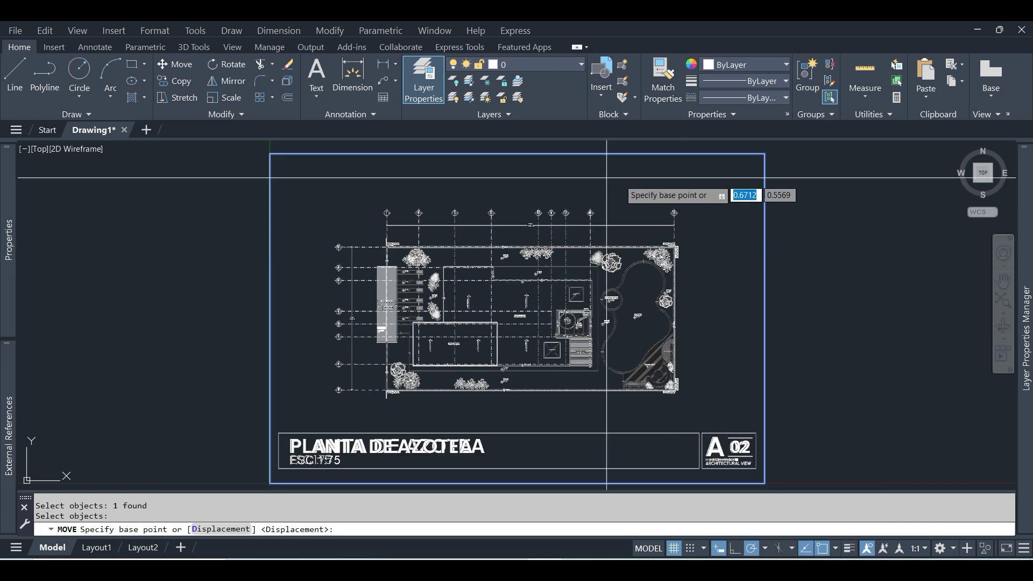
left_click(538, 174)
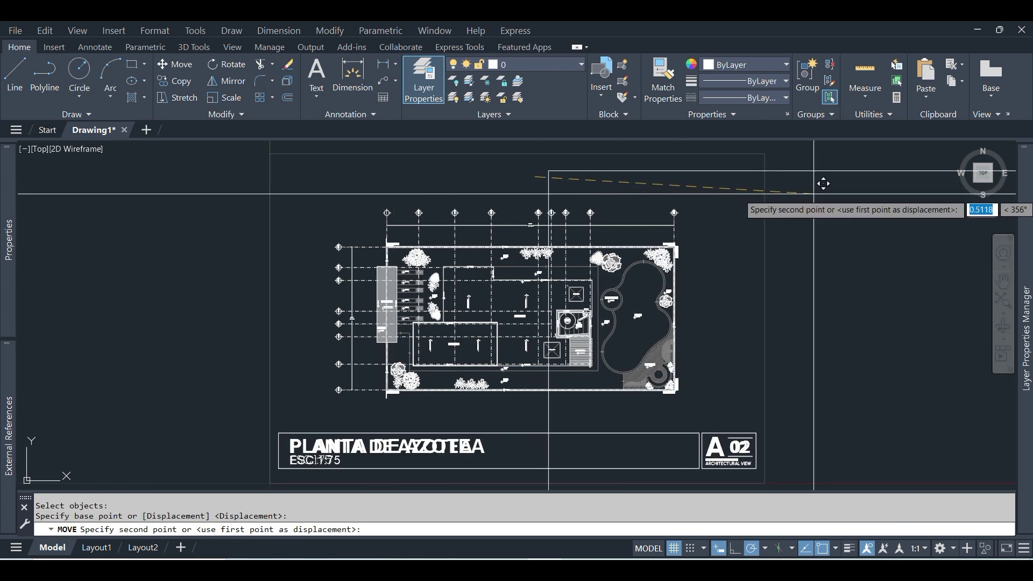
key("F8")
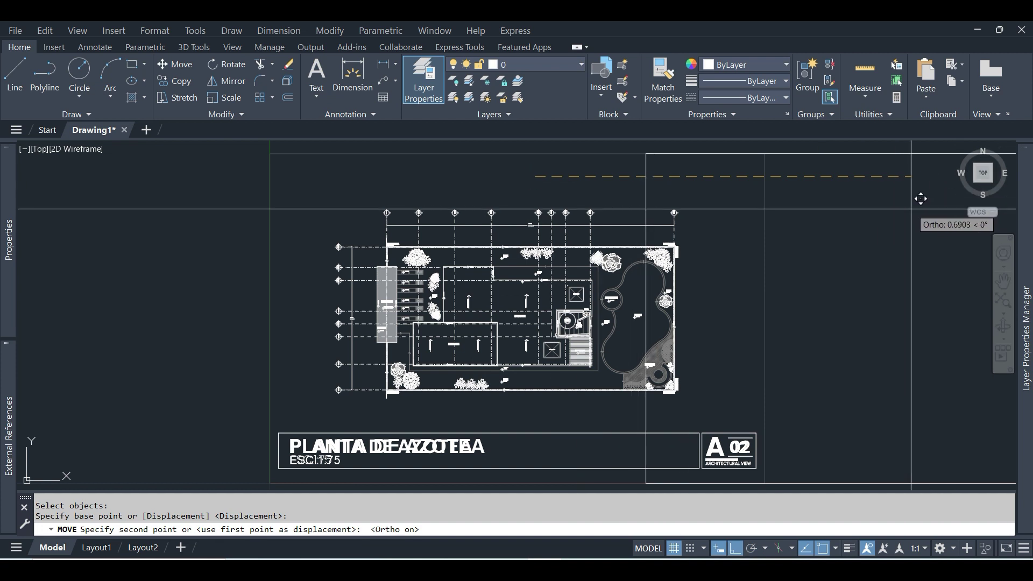
scroll(922, 197, "down", 2)
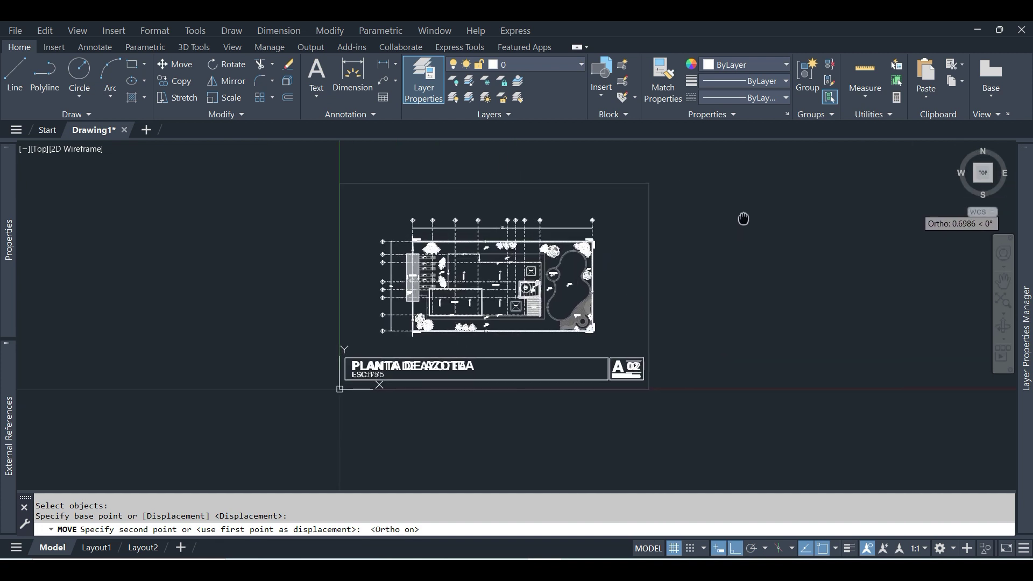
left_click(822, 207)
key("Return")
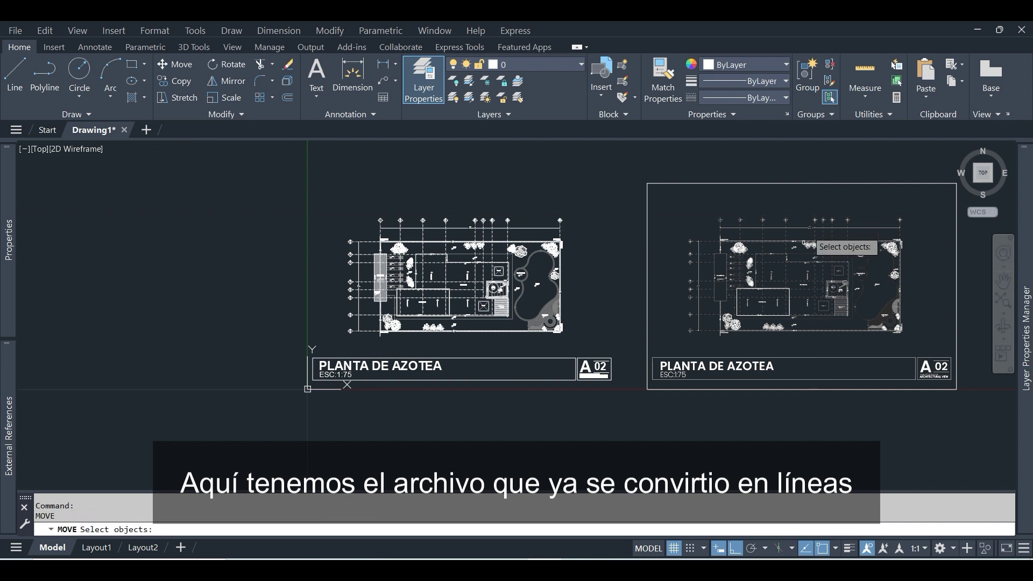
key("Escape")
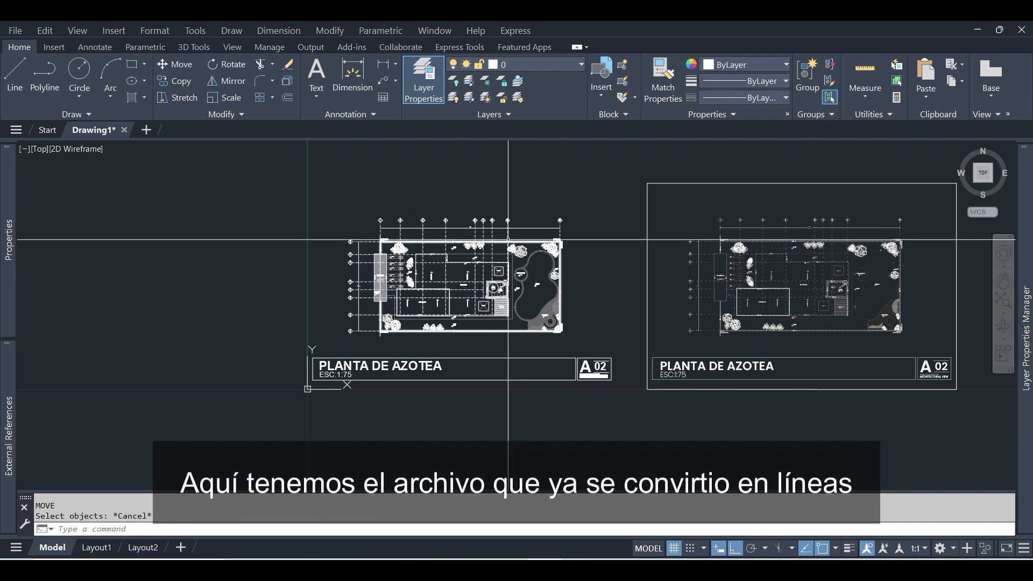
- Select the imported lot boundary wall lines along the upper edge and inspect them up to the corner
scroll(509, 241, "up", 5)
scroll(567, 238, "up", 2)
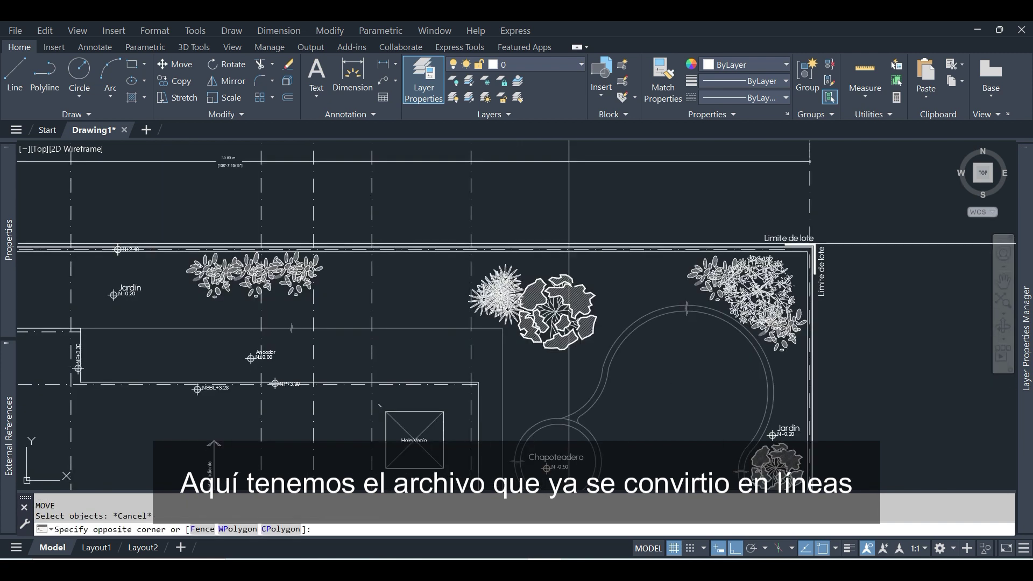
left_click(571, 242)
left_click(566, 254)
scroll(793, 260, "up", 6)
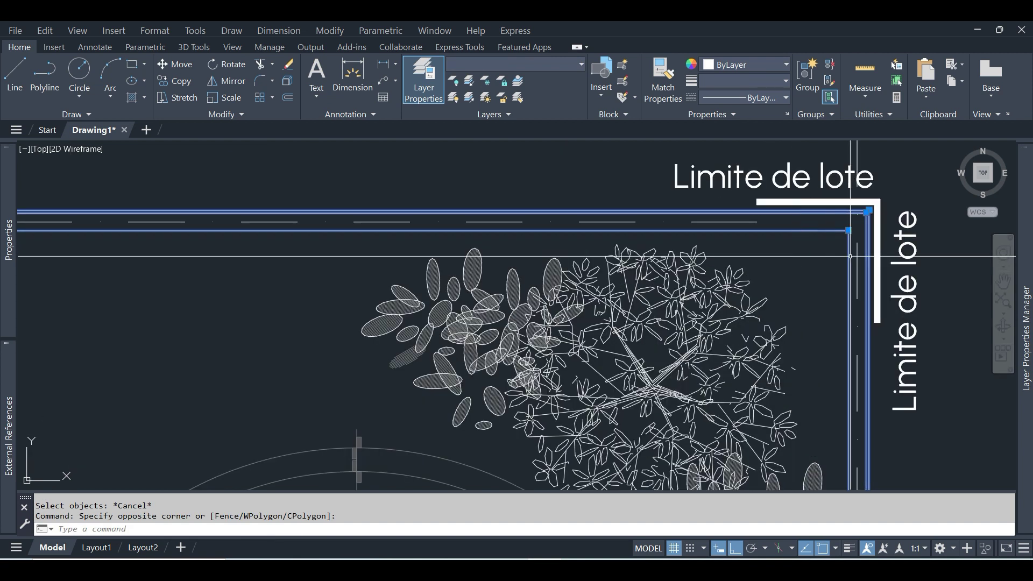
key("Escape")
scroll(797, 272, "down", 3)
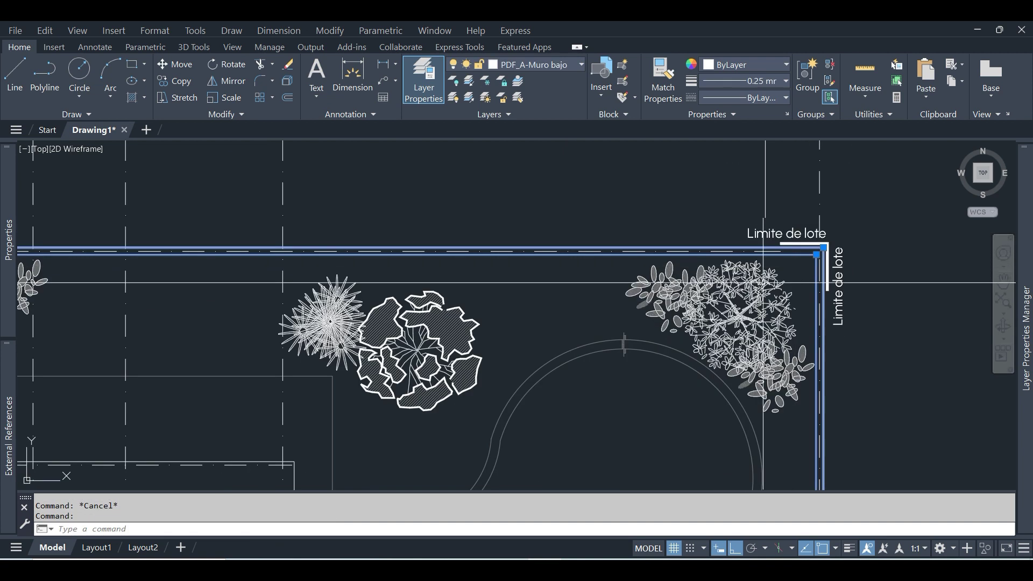
- Select the imported pool outline and review its layer among the layers brought in from the PDF
left_click(473, 326)
mouse_move(476, 326)
key("Escape")
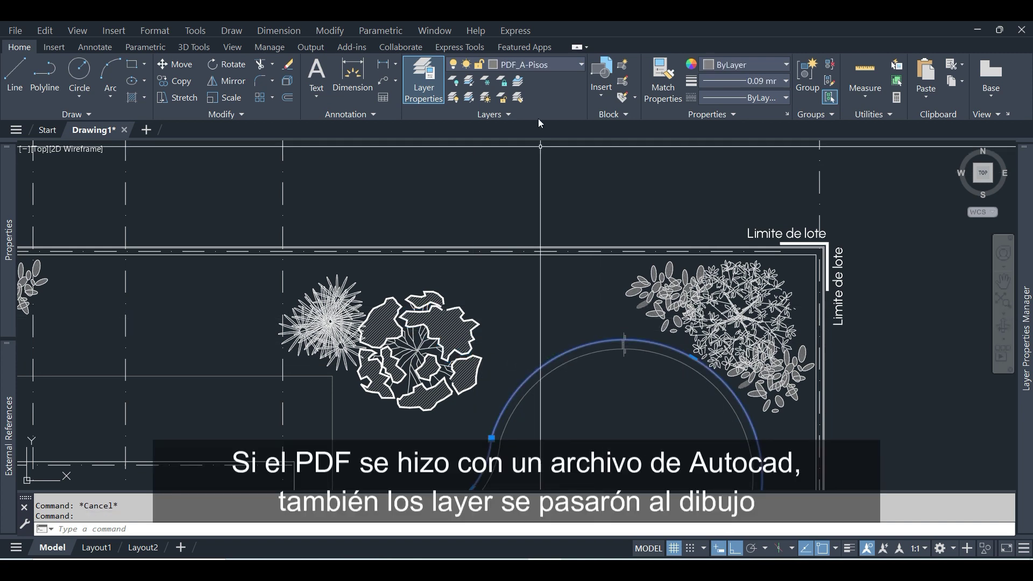
left_click(541, 66)
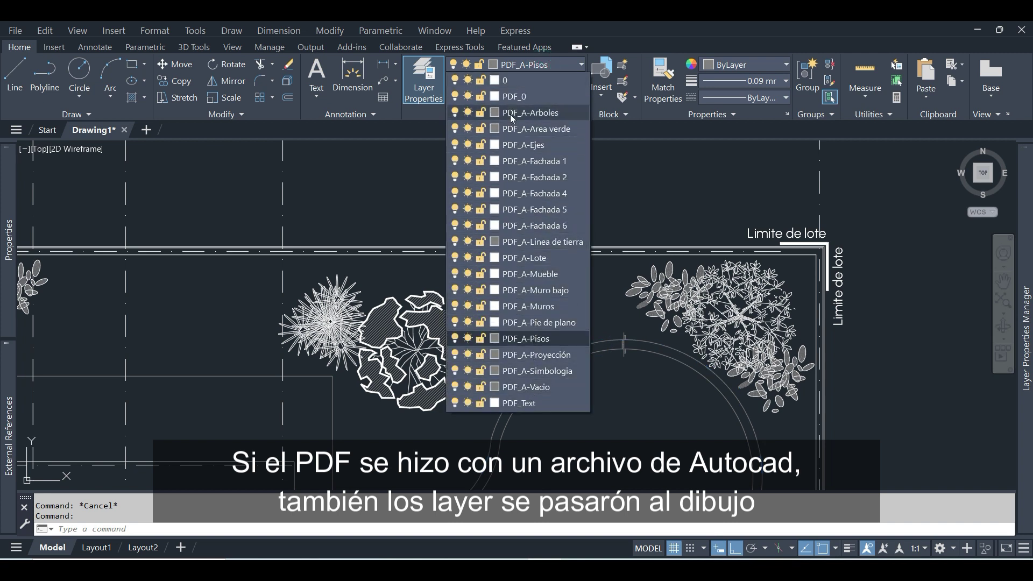
left_click(640, 297)
scroll(664, 254, "down", 5)
scroll(664, 242, "down", 6)
scroll(598, 385, "up", 2)
middle_click_drag(604, 325, 585, 363)
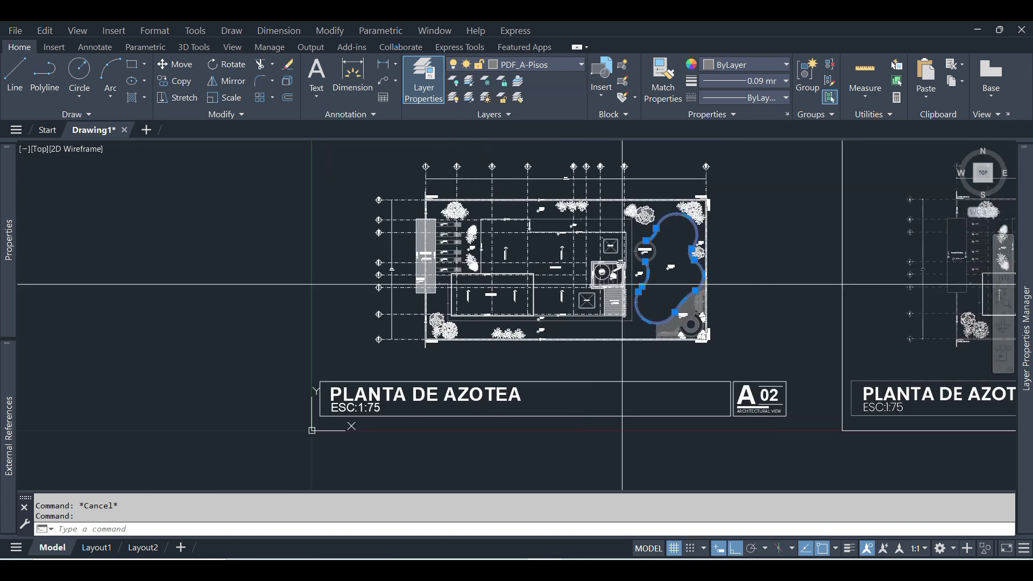
key("Escape")
- Detach the PLANTA DE AZOTEA PDF reference from the drawing, keeping the imported linework
middle_click_drag(677, 283, 566, 317)
scroll(566, 317, "down", 3)
scroll(699, 311, "up", 1)
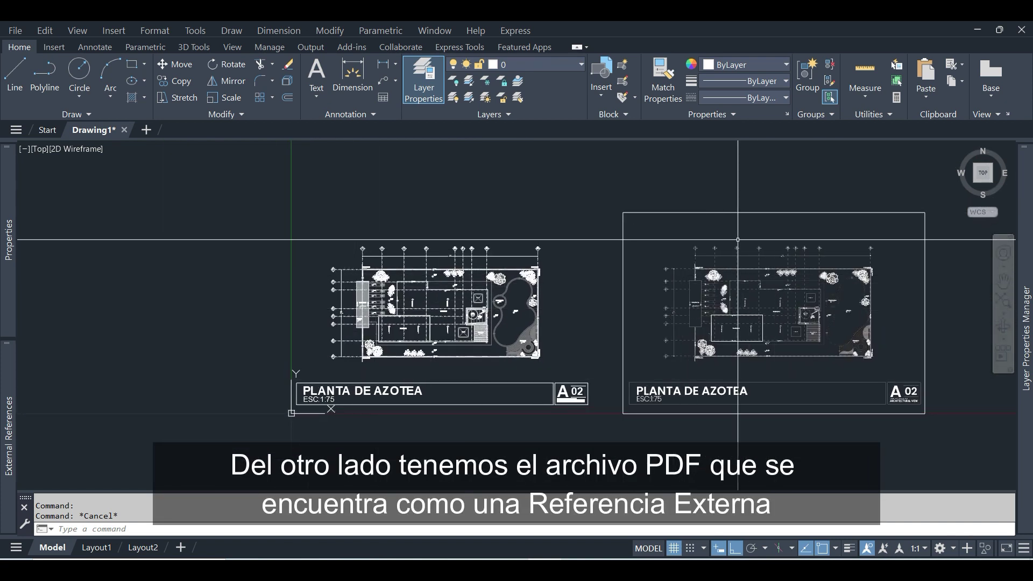
left_click(734, 204)
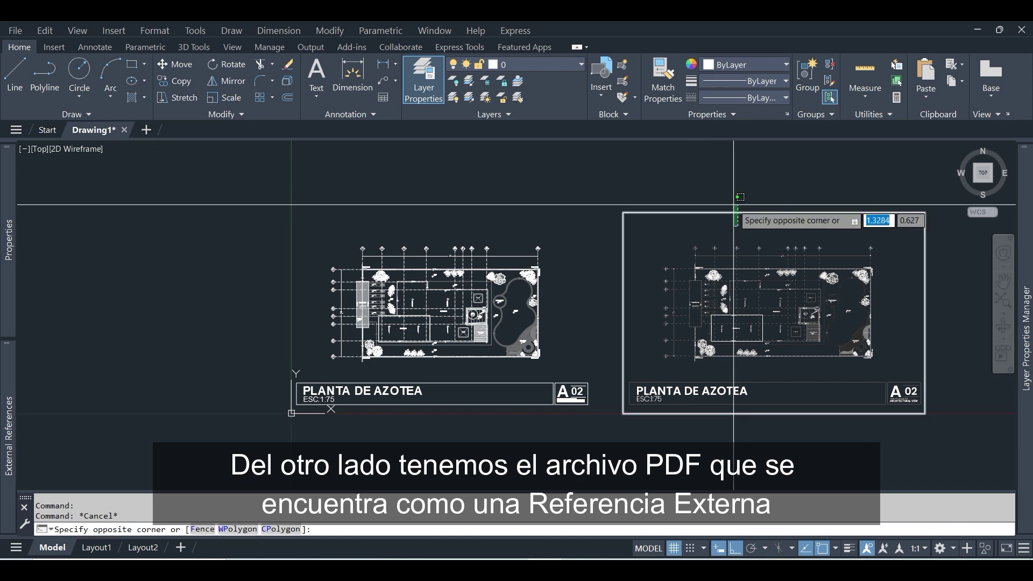
left_click(734, 204)
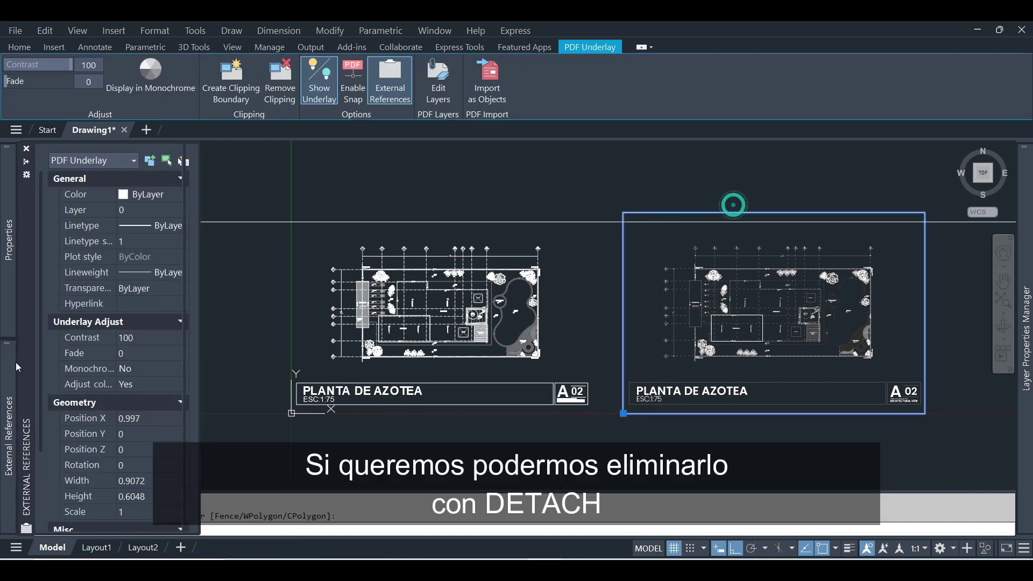
mouse_move(9, 436)
right_click(81, 235)
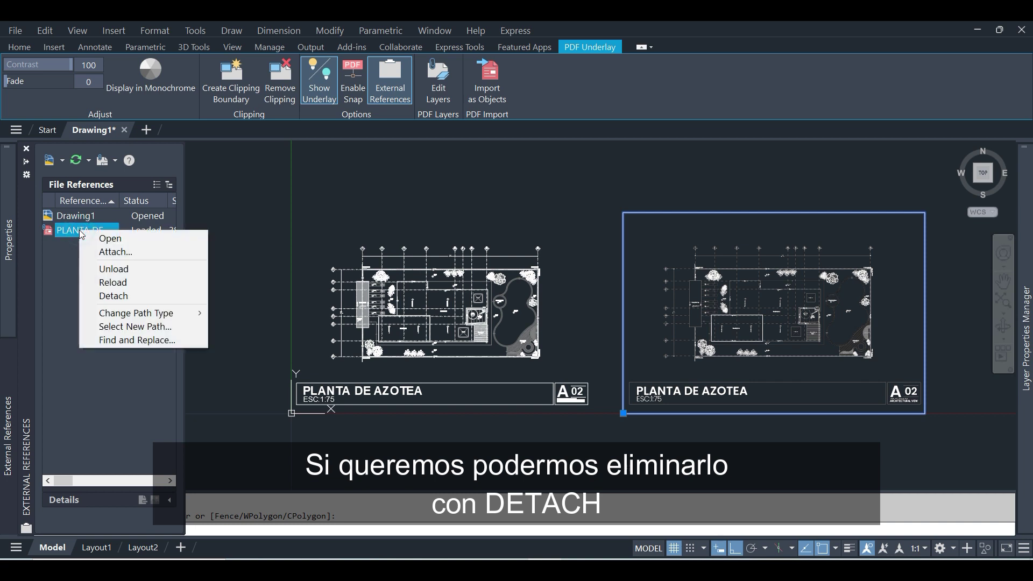
left_click(121, 298)
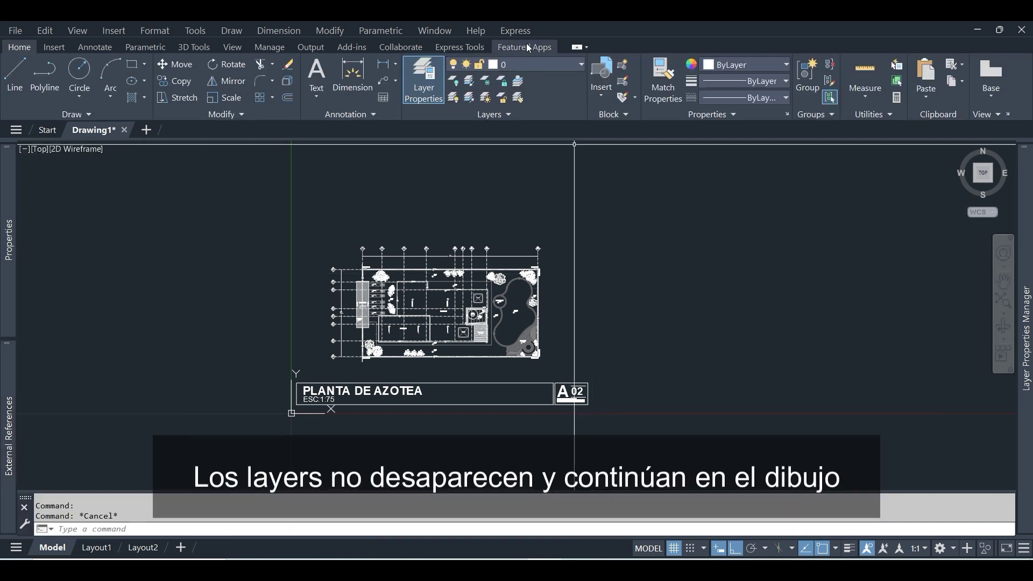
- Review the drawing's layer list after detaching the PDF, leaving nothing selected
left_click(529, 66)
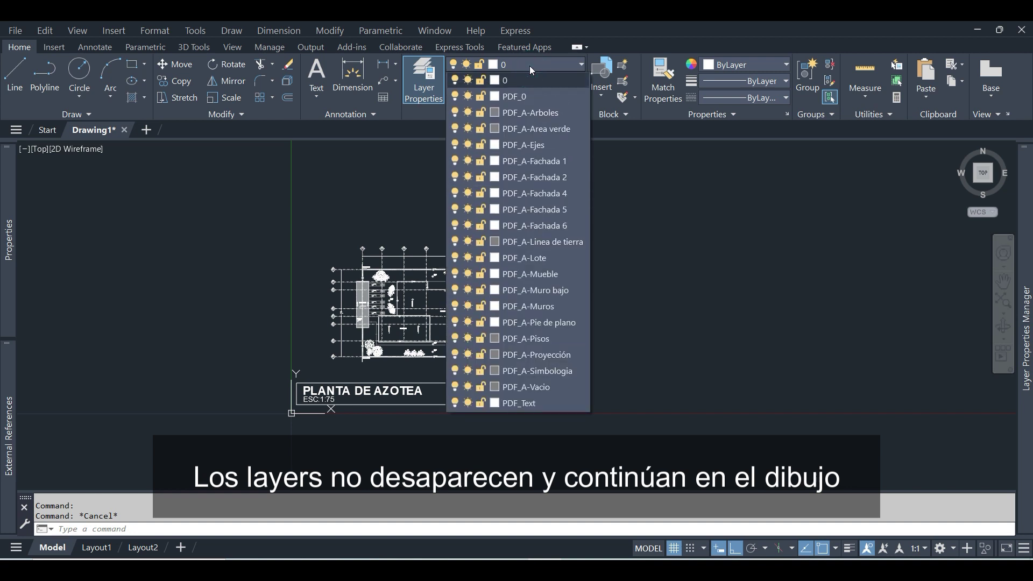
left_click(638, 279)
scroll(339, 353, "up", 2)
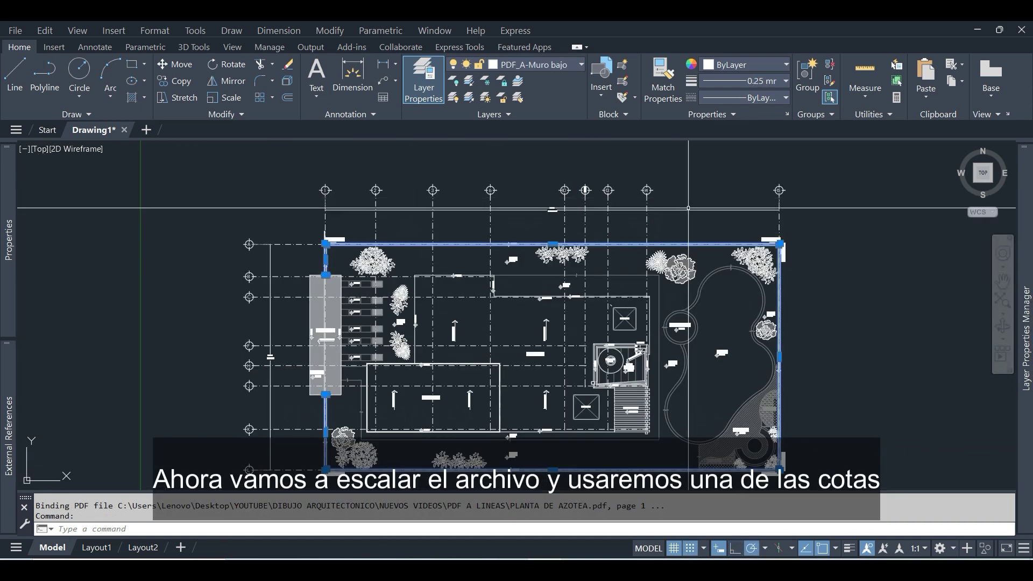
key("Escape")
- Measure the overall vertical dimension line beside the plan, from its end at axis L to its end at axis A
middle_click_drag(326, 206, 348, 188)
type("DI")
key("Return")
scroll(301, 455, "up", 5)
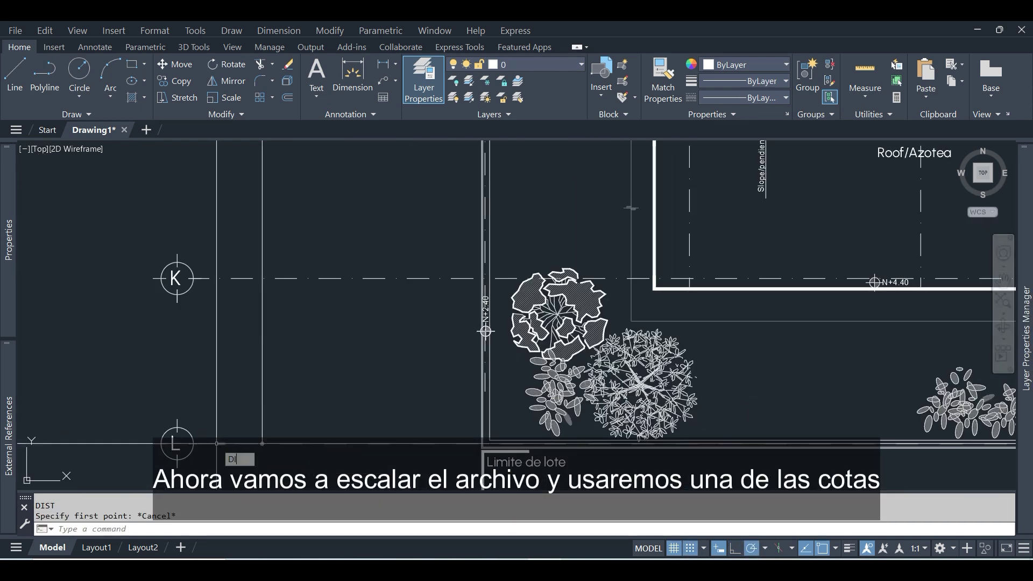
key("F3")
key("F9")
key("F3")
left_click(262, 444)
scroll(262, 444, "down", 5)
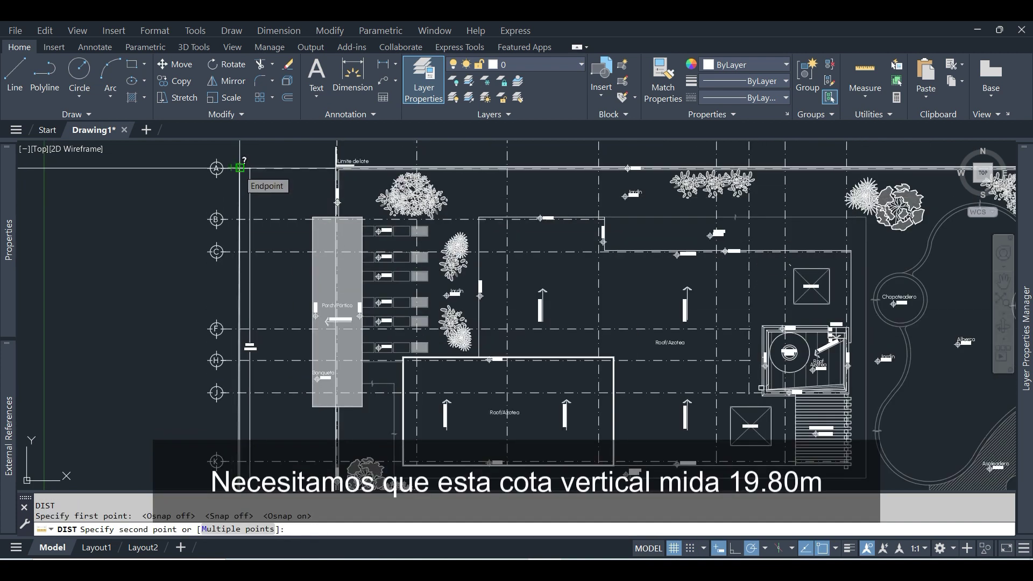
left_click(239, 168)
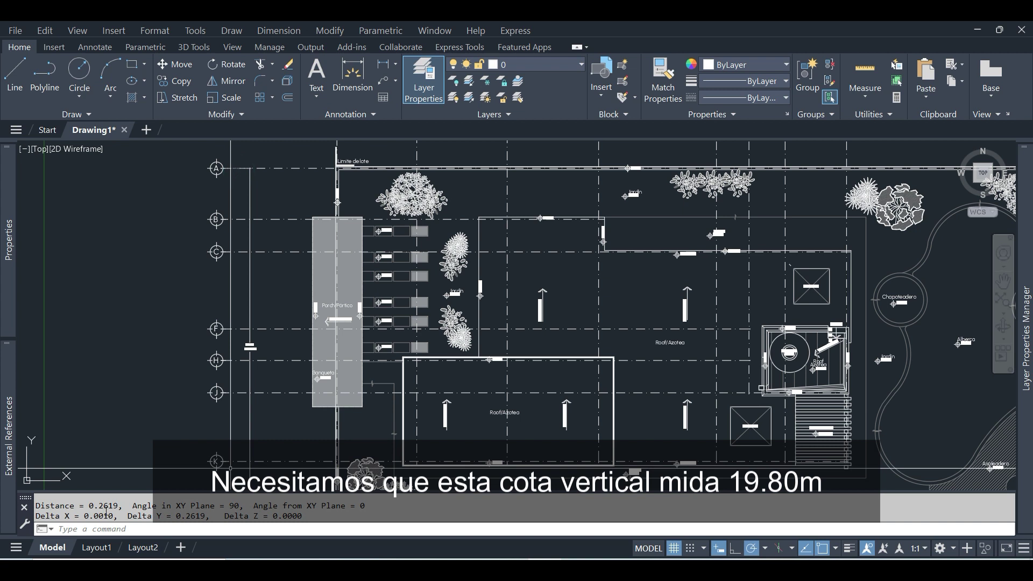
key("Escape")
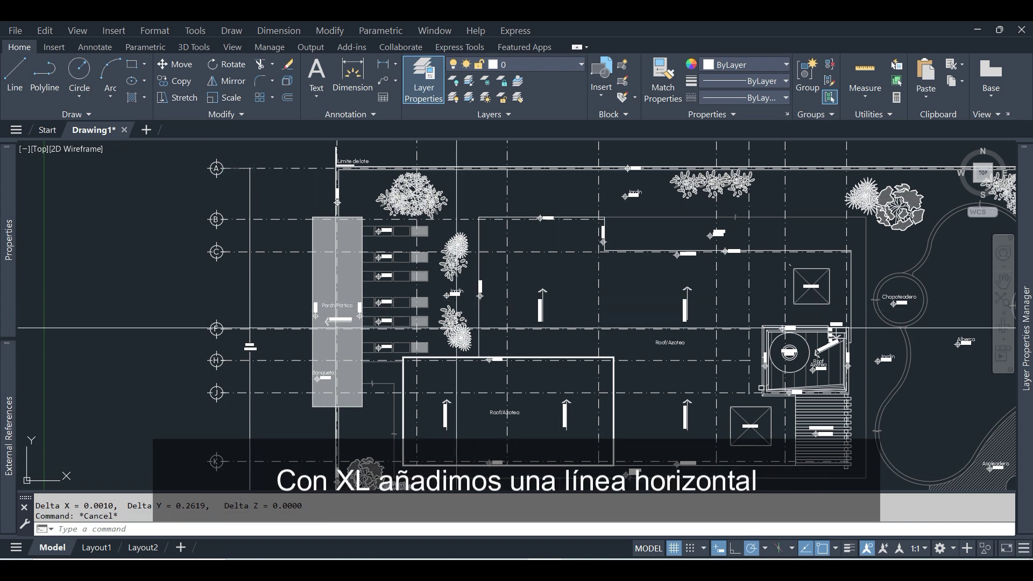
- Draw a horizontal construction line through the end of the overall vertical dimension at axis L
type("XL")
key("Return")
type("H")
key("Return")
scroll(456, 329, "down", 2)
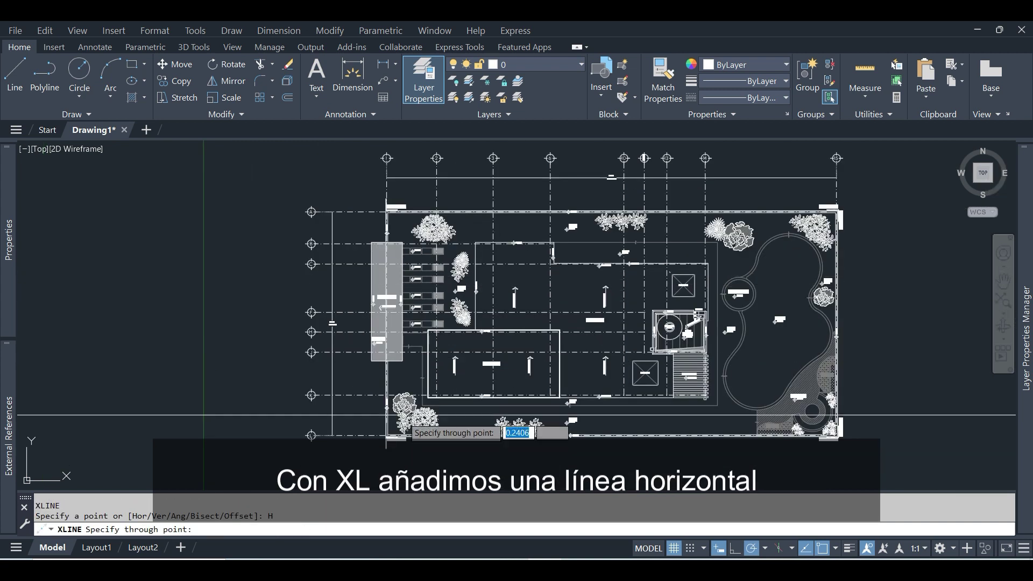
scroll(352, 404, "up", 4)
left_click(352, 403)
key("Return")
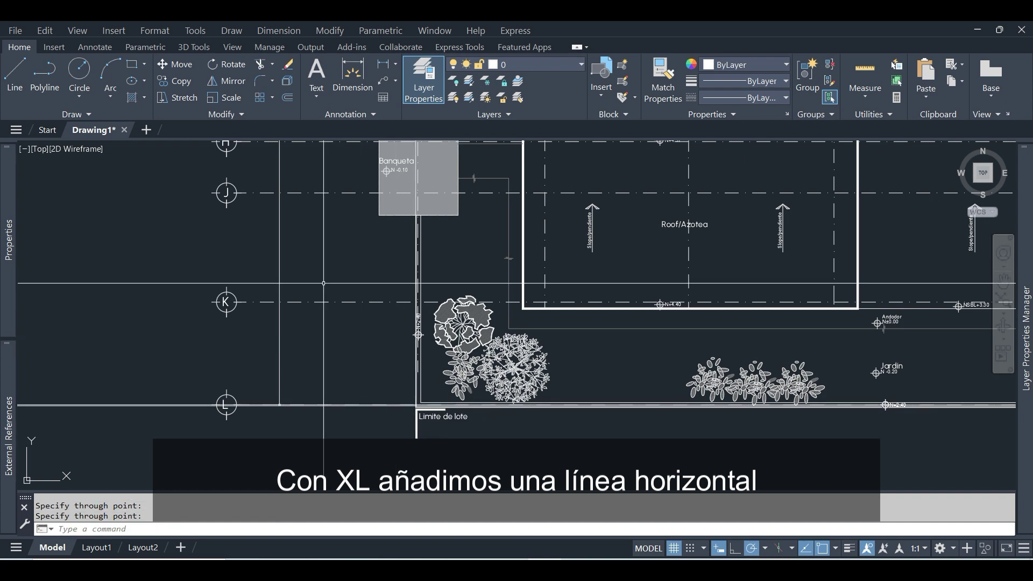
- Offset the horizontal construction line at axis L upward by 19.8
scroll(282, 348, "up", 5)
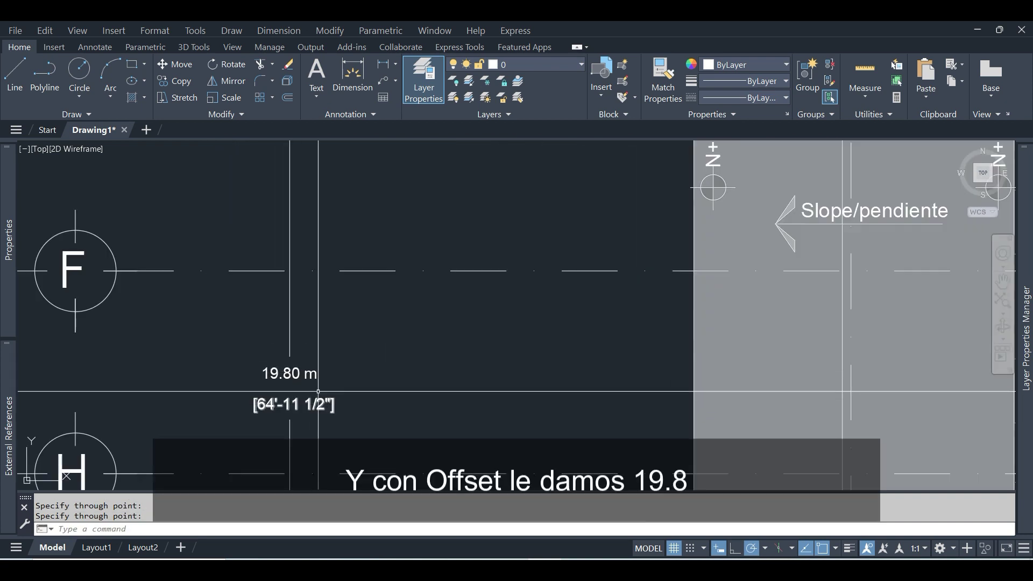
scroll(400, 317, "down", 6)
type("O")
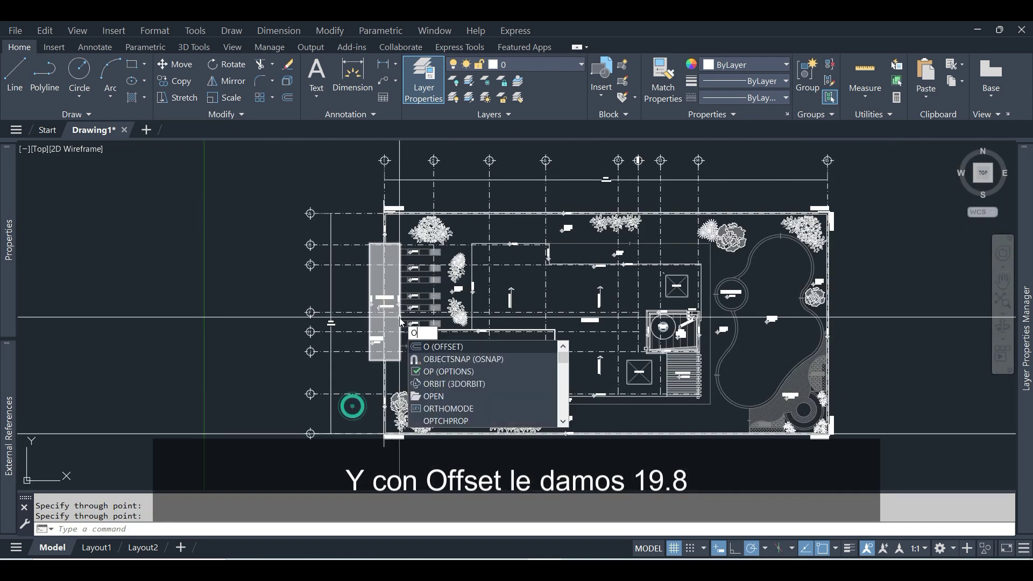
key("Return")
type("19.")
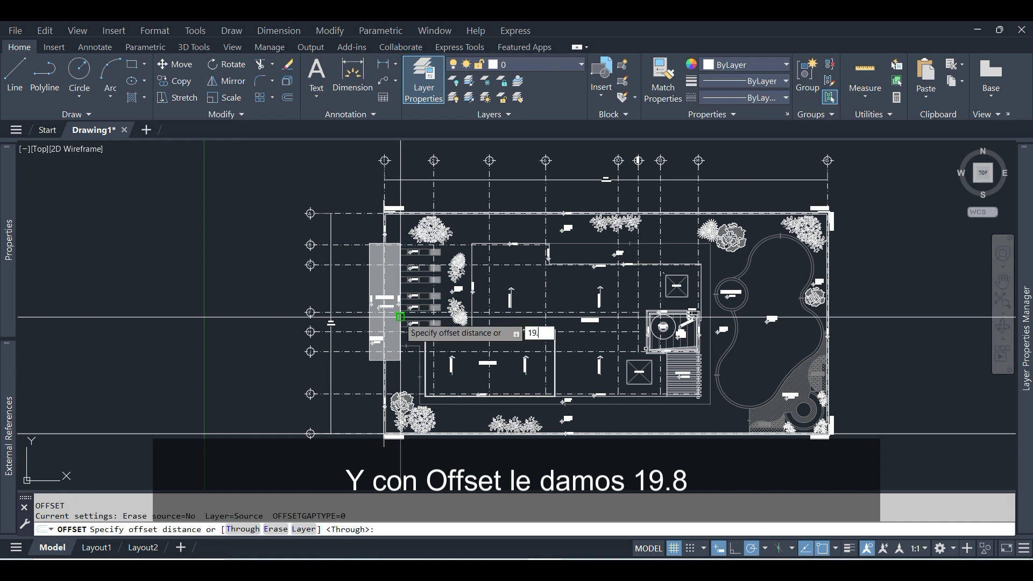
type("8")
key("Return")
left_click(256, 433)
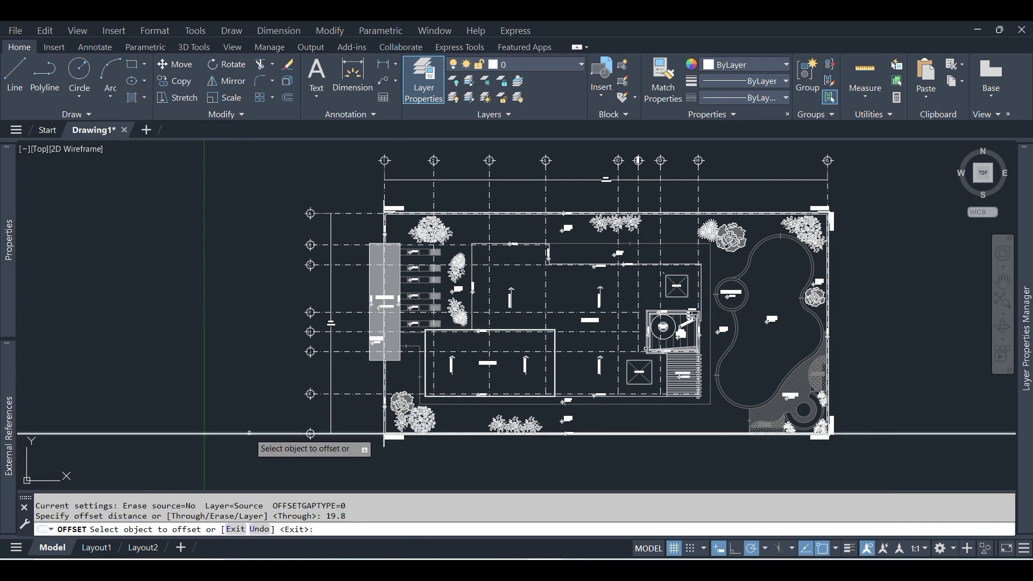
left_click(258, 371)
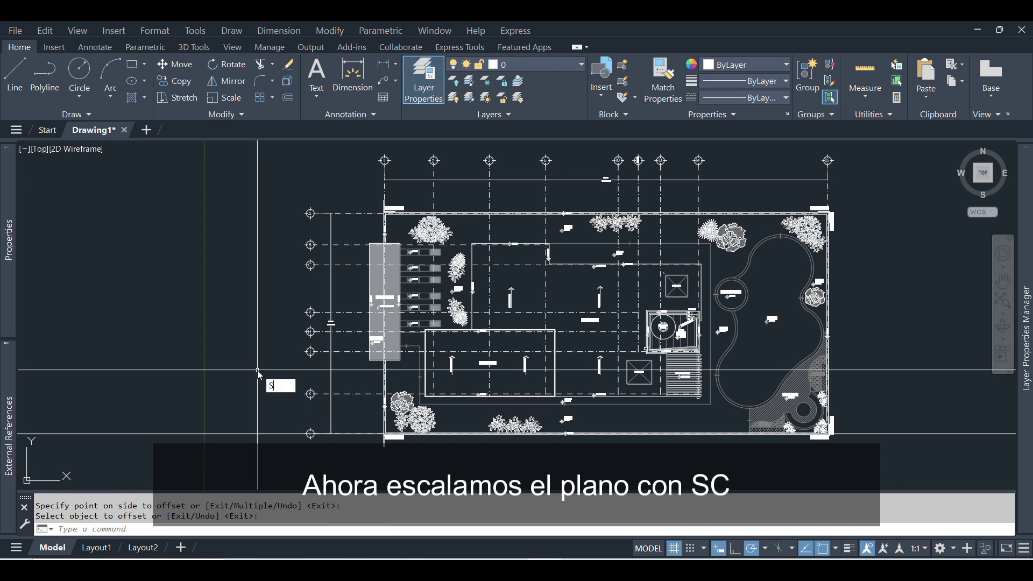
- Start scaling the whole plan with its title block, using the outer end of axis L on the construction line as base point
key("Return")
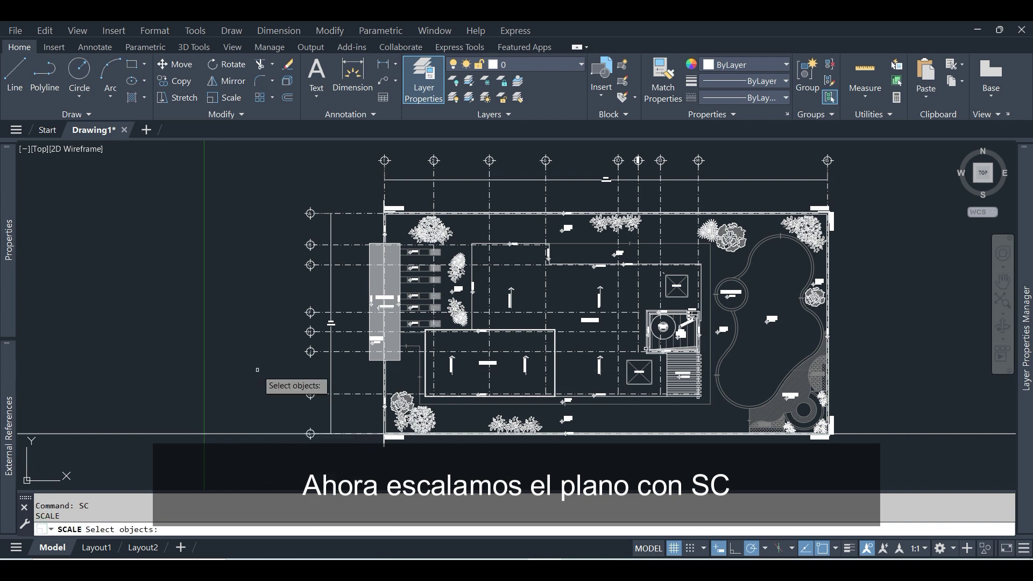
scroll(268, 383, "down", 4)
left_click(217, 482)
left_click(630, 247)
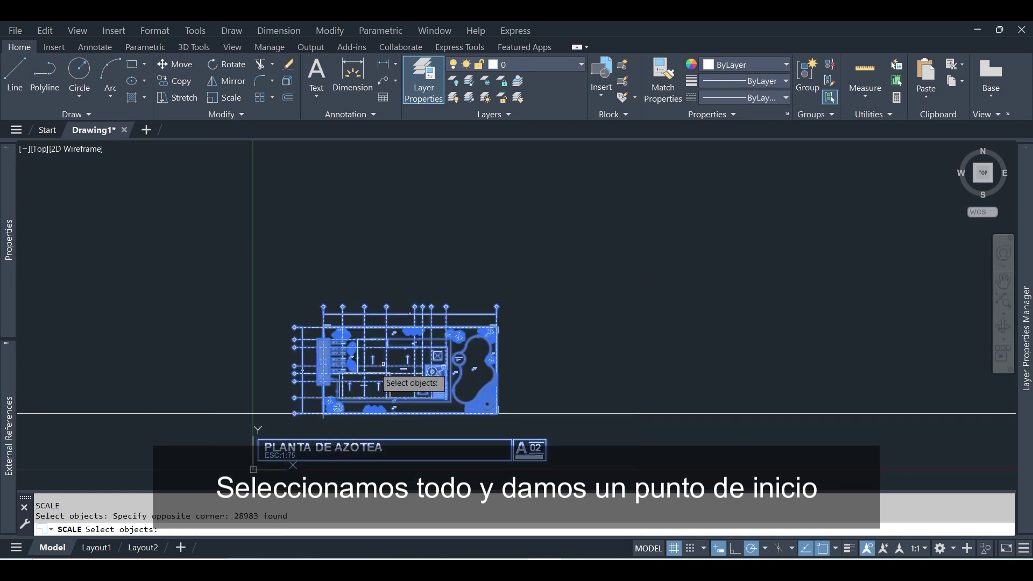
scroll(323, 414, "up", 10)
key("Return")
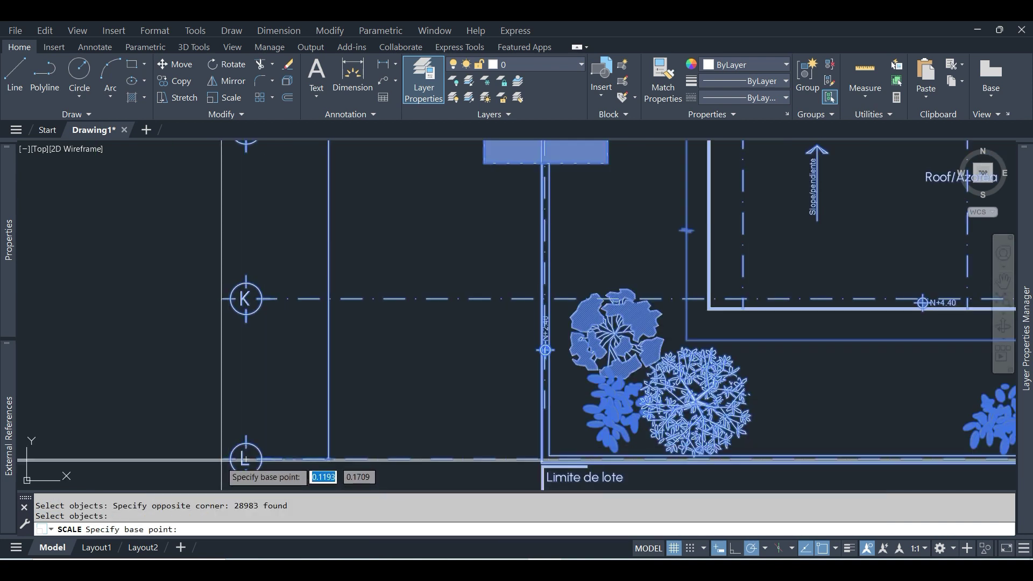
left_click(222, 459)
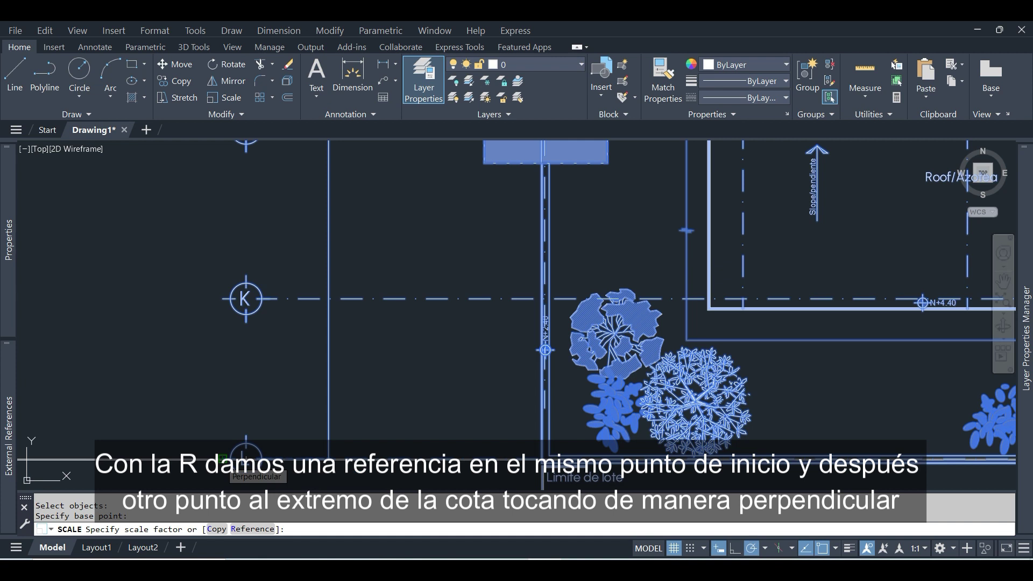
- Define the scale's reference length from the base point at axis L to the outer end of axis A
key("Return")
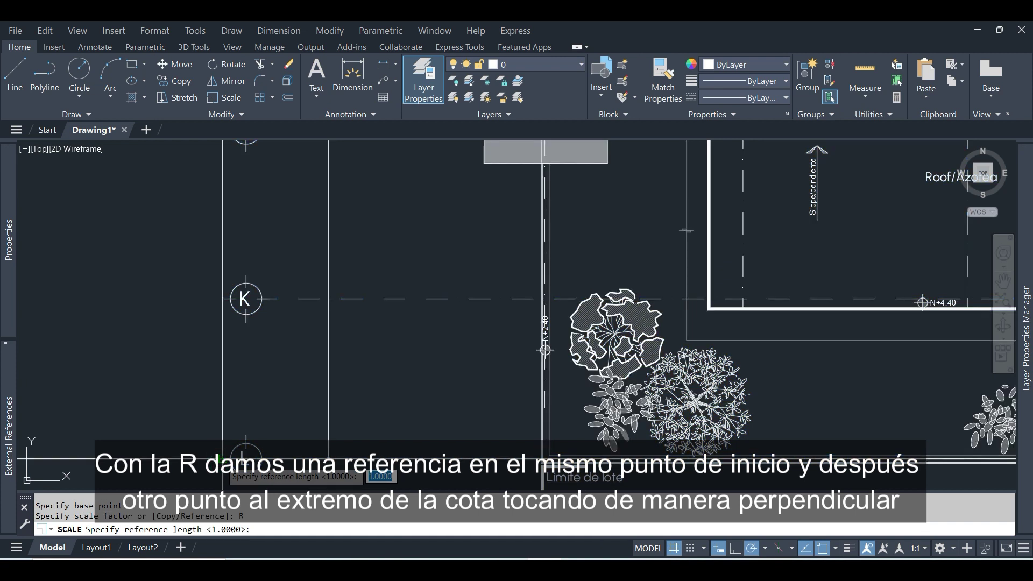
left_click(222, 459)
scroll(231, 422, "down", 5)
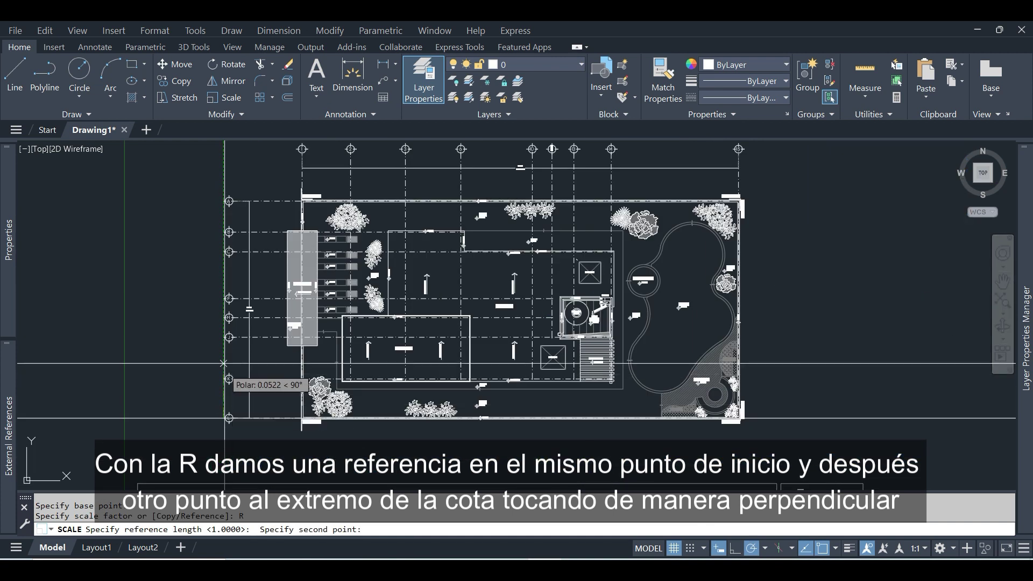
scroll(230, 203, "up", 5)
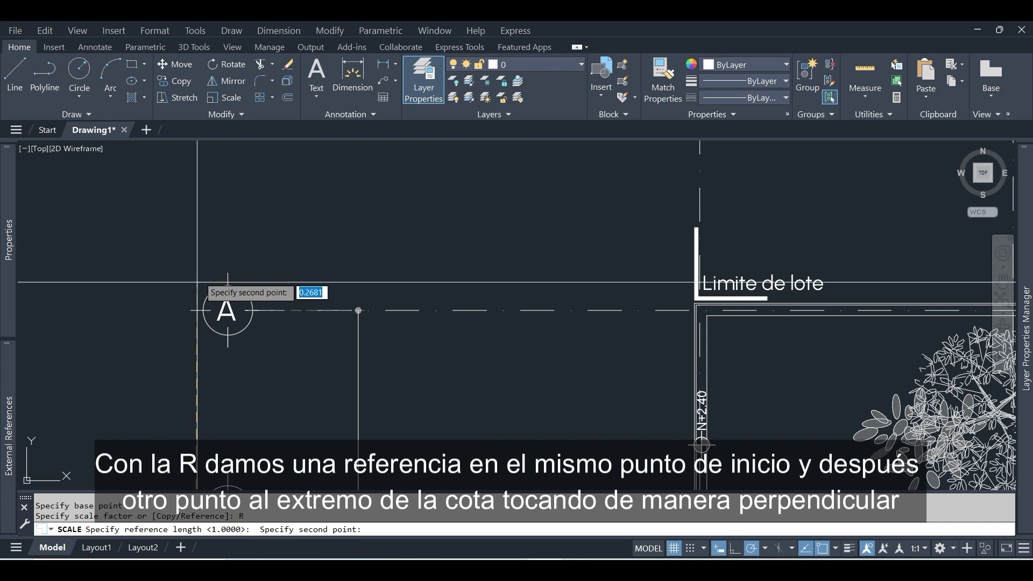
left_click(192, 310)
- Set the scale's new length by snapping perpendicular to the construction line offset 19.8 above the base point
scroll(207, 379, "down", 6)
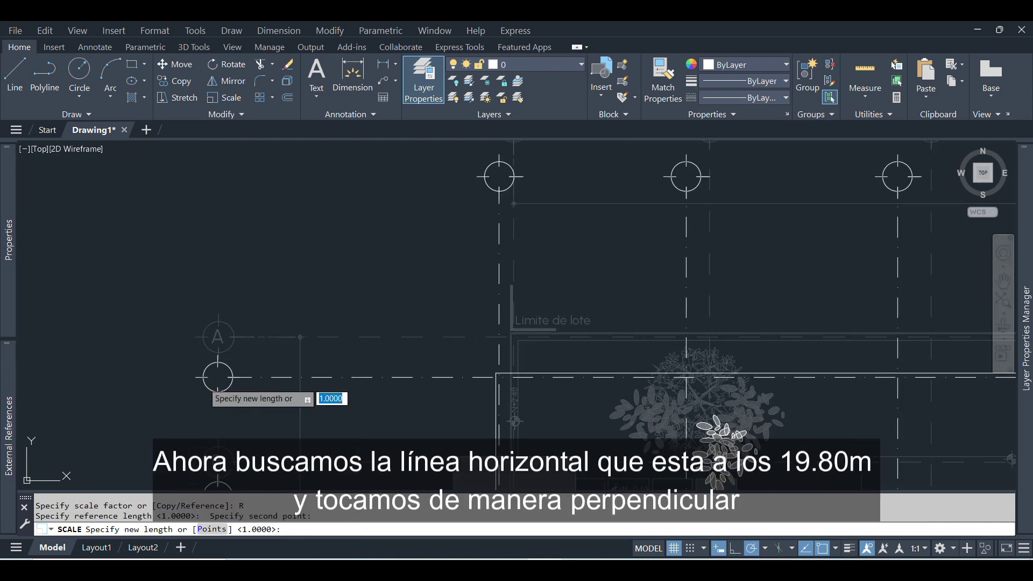
scroll(207, 379, "down", 6)
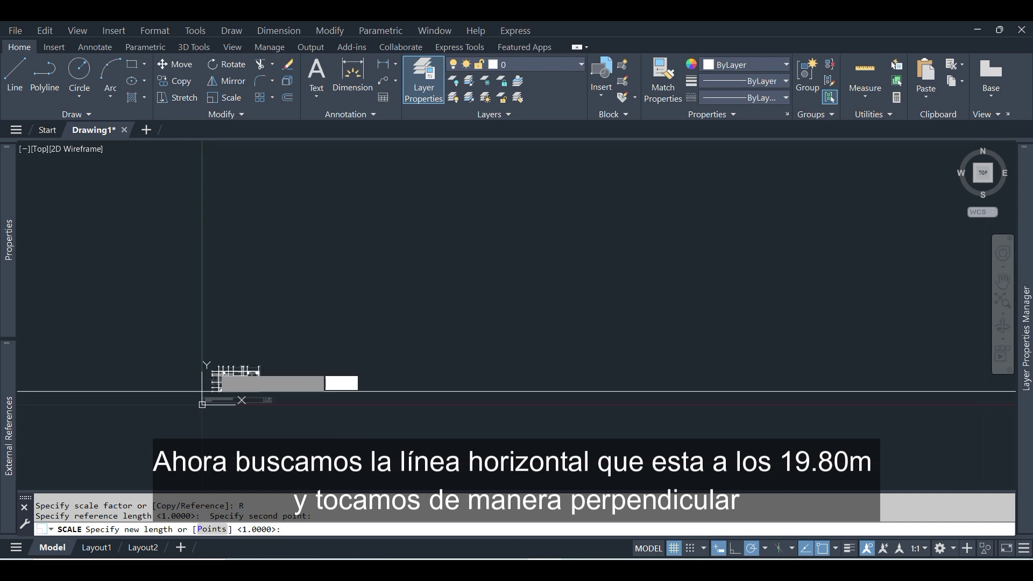
scroll(236, 365, "up", 8)
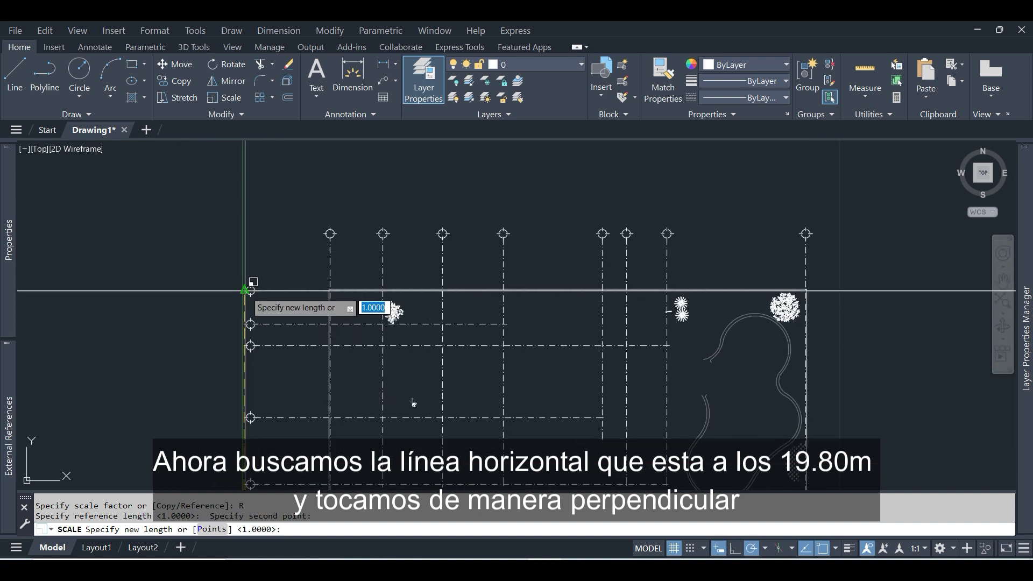
type("PER")
key("Return")
left_click(245, 290)
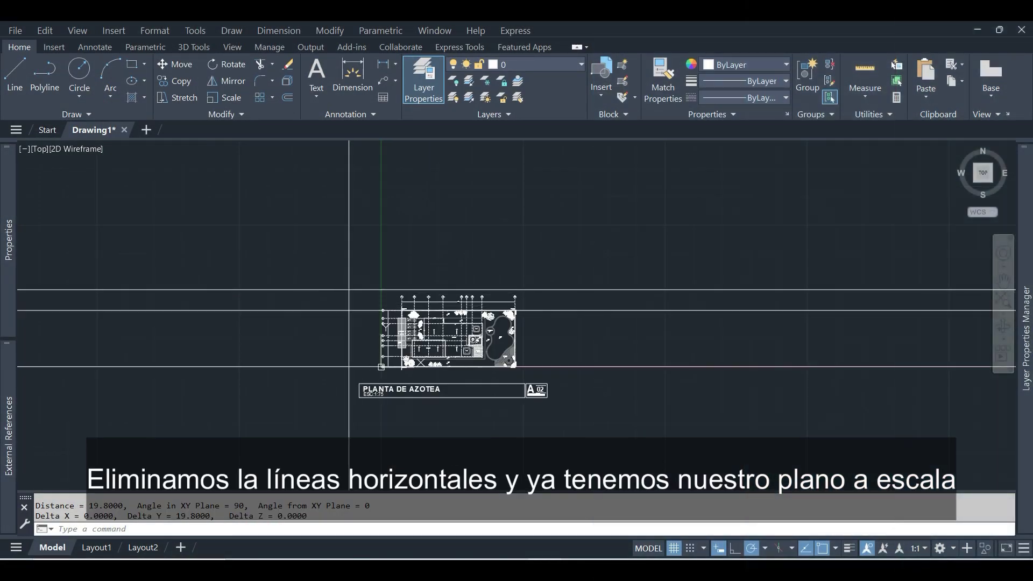
- Erase the horizontal construction lines used for scaling the plan
left_click(350, 288)
left_click(309, 381)
type("E")
key("Return")
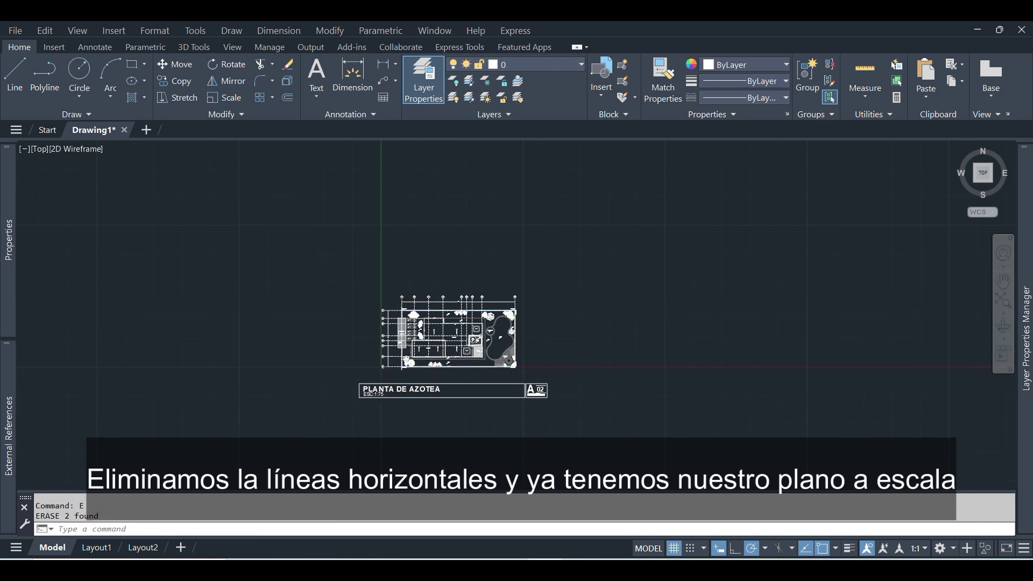
- Change the colour of the PDF_A-Muro bajo layer to orange-red
scroll(576, 341, "up", 3)
mouse_move(577, 341)
middle_mouse_down()
mouse_move(702, 320)
mouse_move(732, 326)
middle_mouse_up()
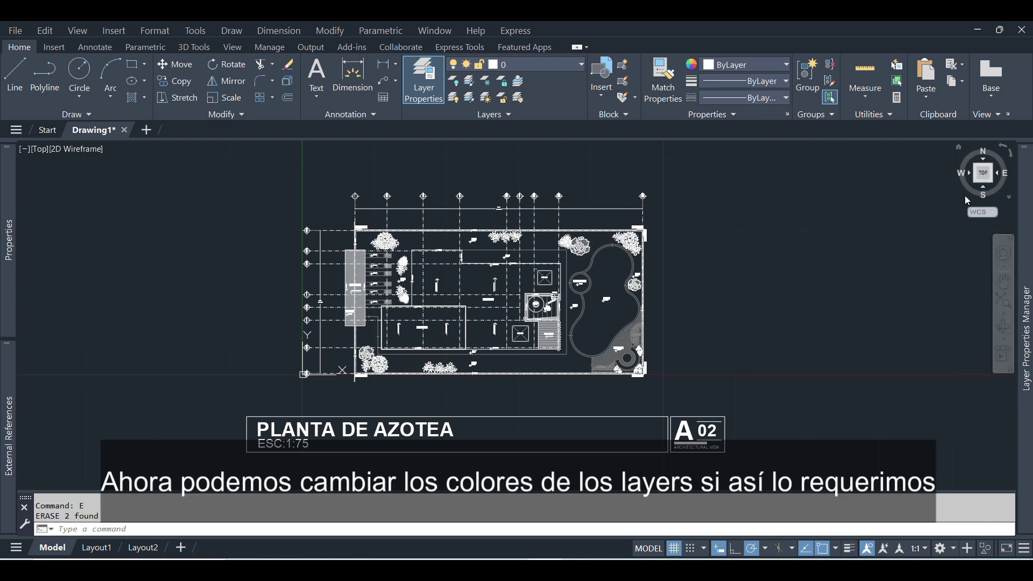
mouse_move(1025, 349)
left_click(719, 383)
left_click(967, 383)
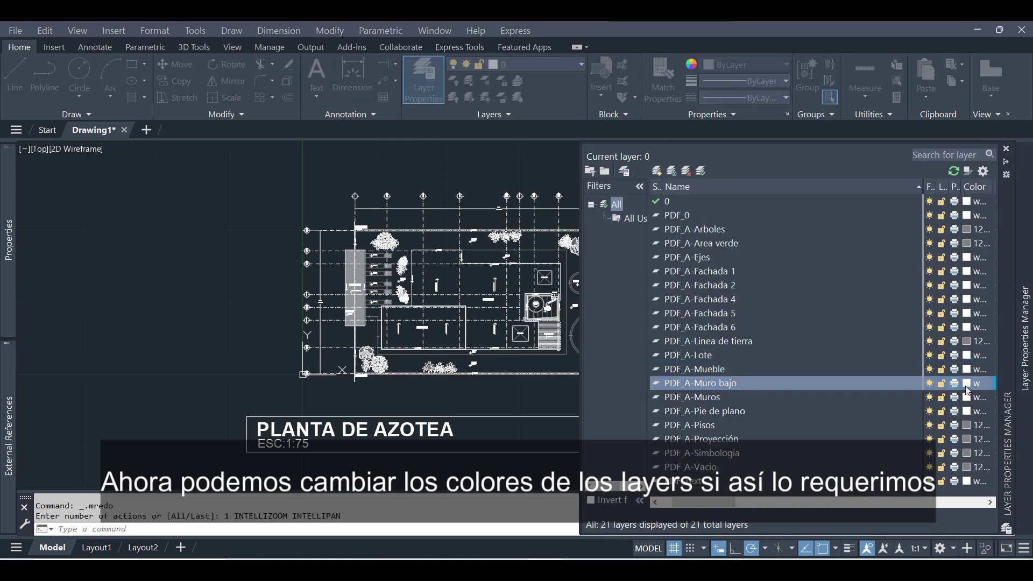
left_click(411, 242)
left_click(487, 390)
- Identify the layer of the lower roof rectangle and change the PDF_A-Fachada 2 layer's colour to purple
left_click(572, 351)
left_click(573, 351)
left_click(466, 313)
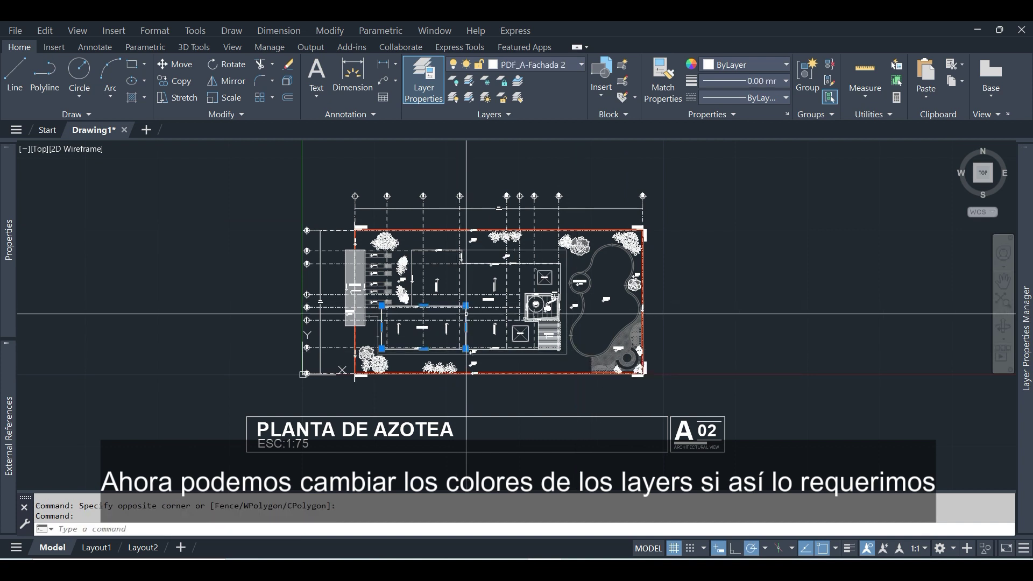
mouse_move(1026, 348)
left_click(721, 285)
left_click(967, 285)
left_click(570, 264)
left_click(487, 390)
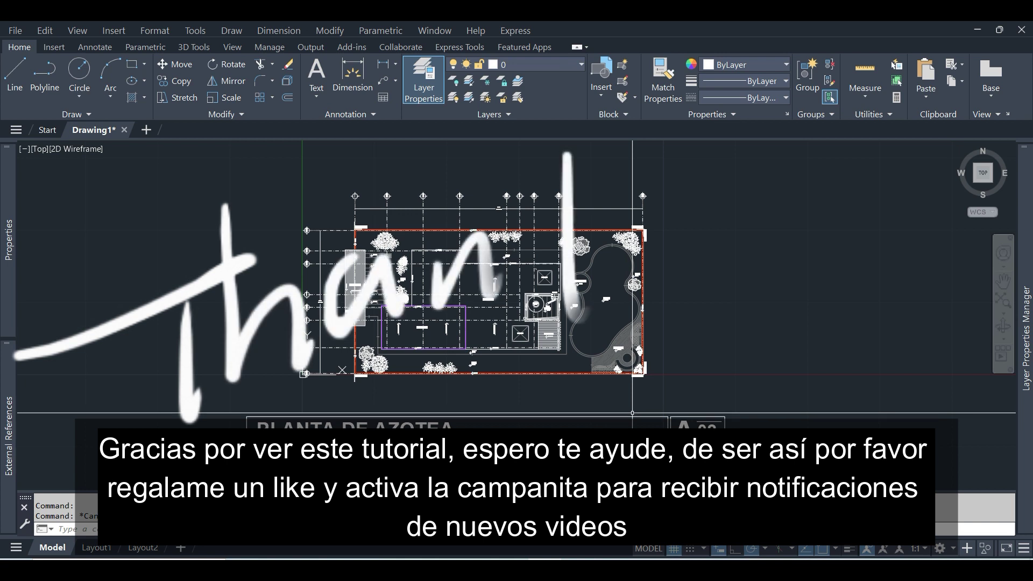